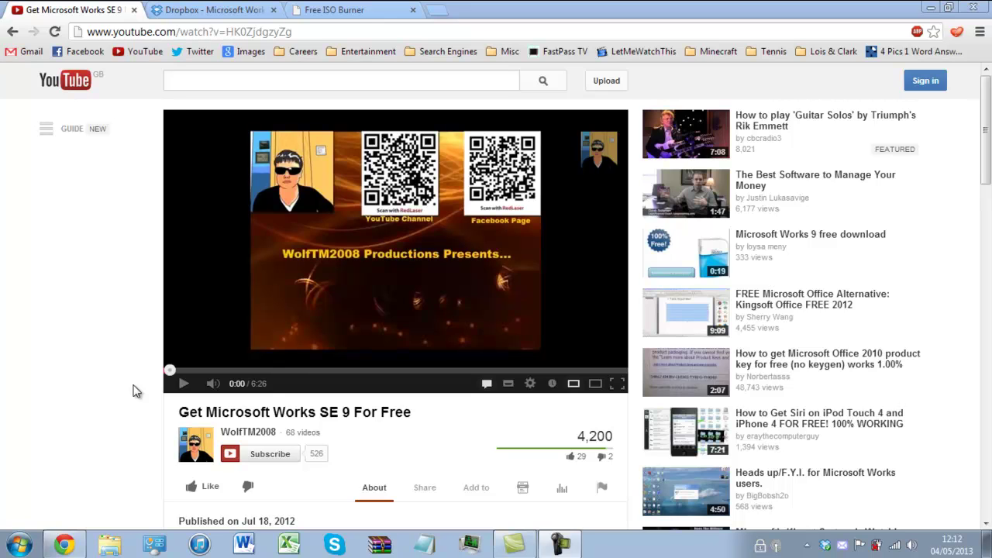
Download Microsoft Works SE 9.rar from its Dropbox page
click(194, 9)
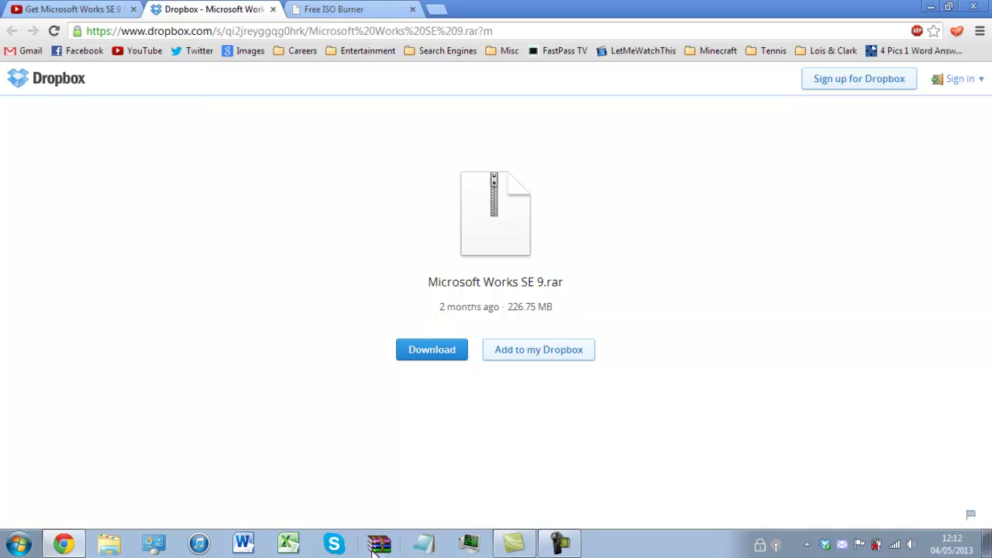
click(432, 358)
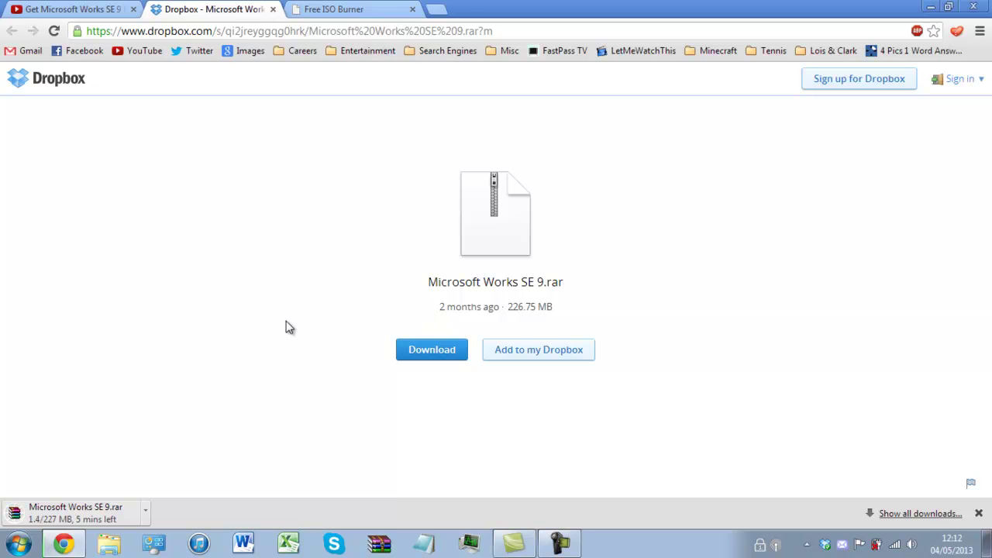
Read the uploader comments under the Get Microsoft Works SE 9 For Free video, and close the YouTube and Dropbox pages
click(85, 7)
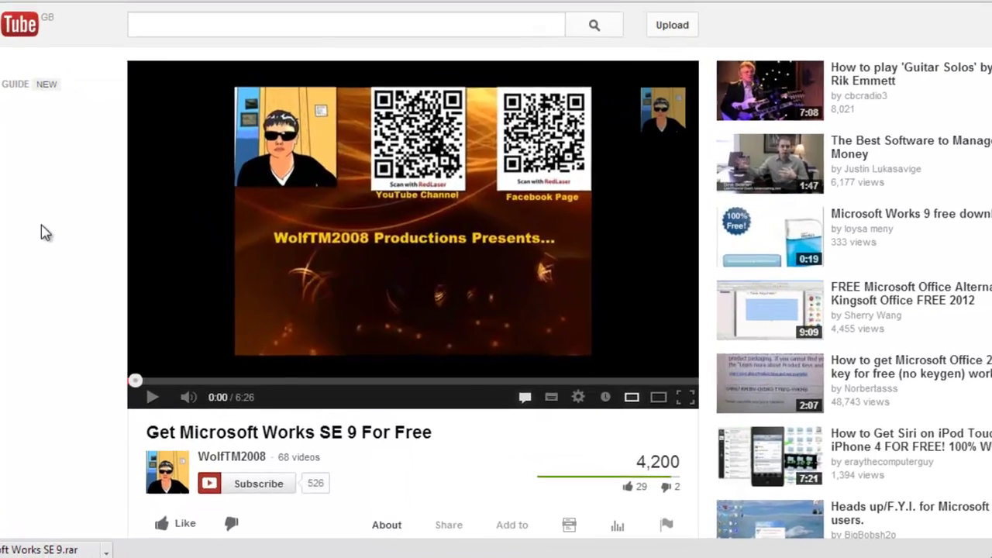
scroll(21, 225, down, 5)
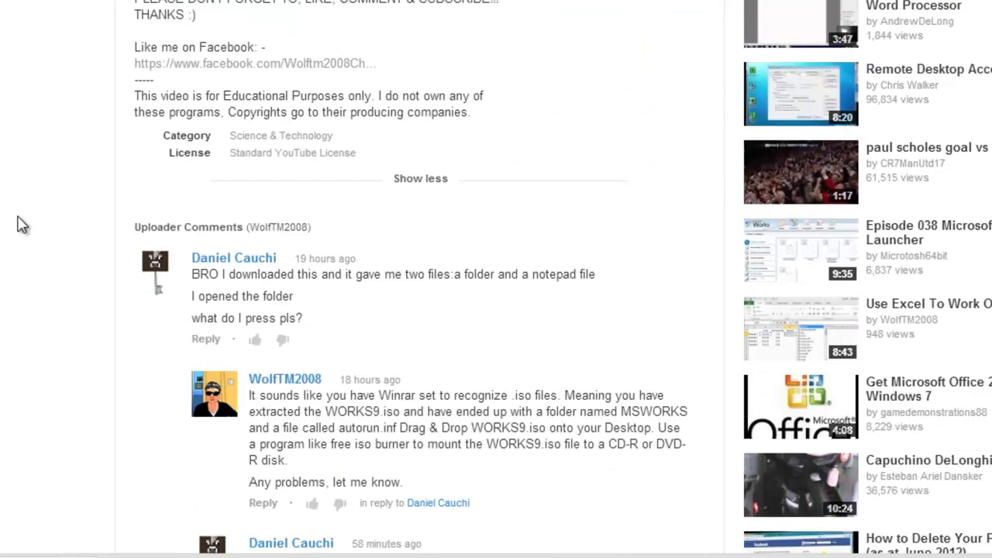
scroll(22, 225, down, 3)
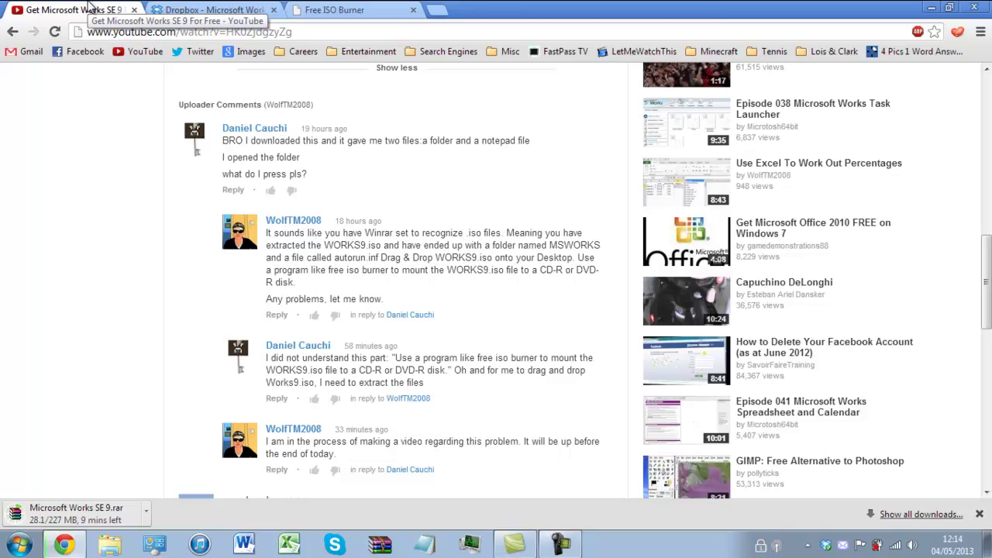
middle_click(90, 4)
middle_click(91, 6)
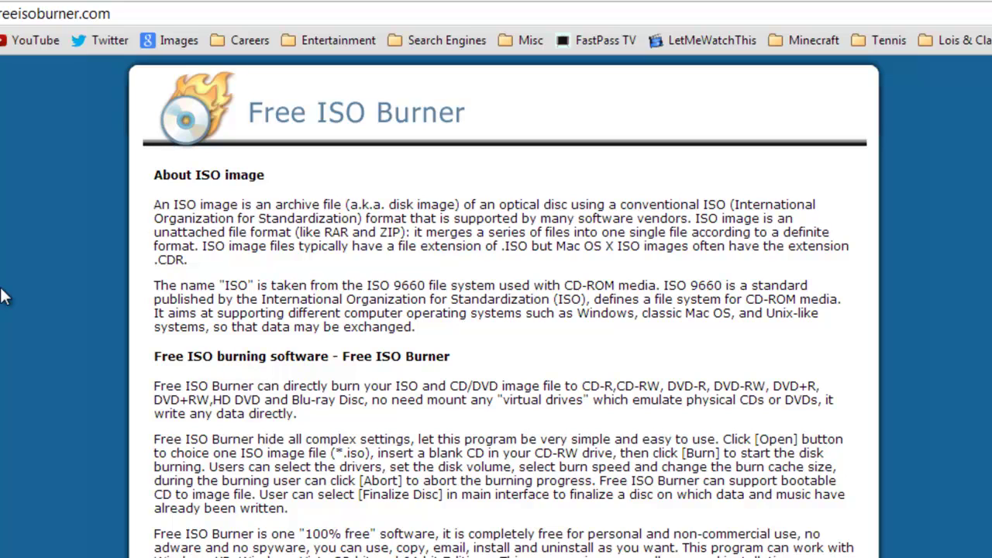
Start downloading Free ISO Burner from the SoftSea mirror and cancel the FreeISOBurner (1).exe download
scroll(4, 296, down, 5)
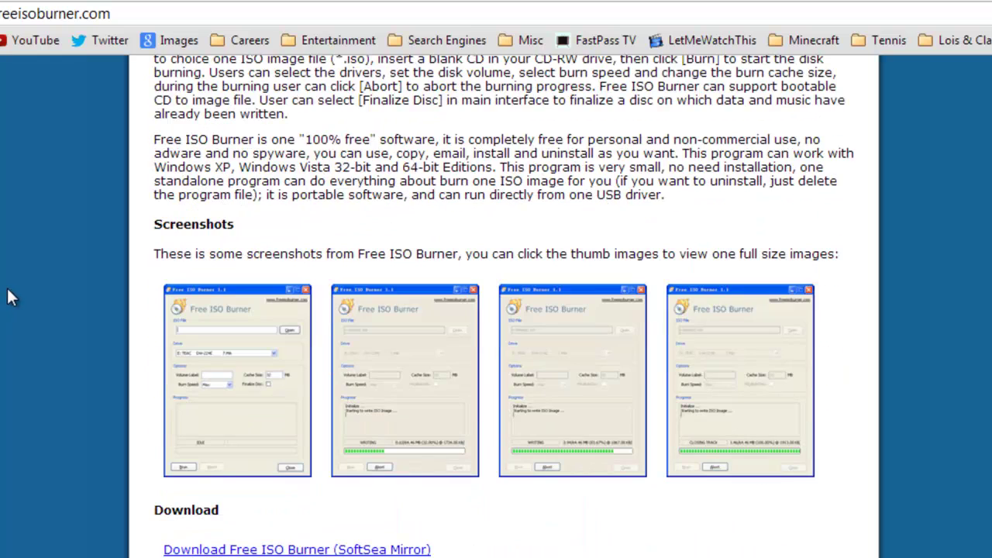
scroll(10, 297, down, 2)
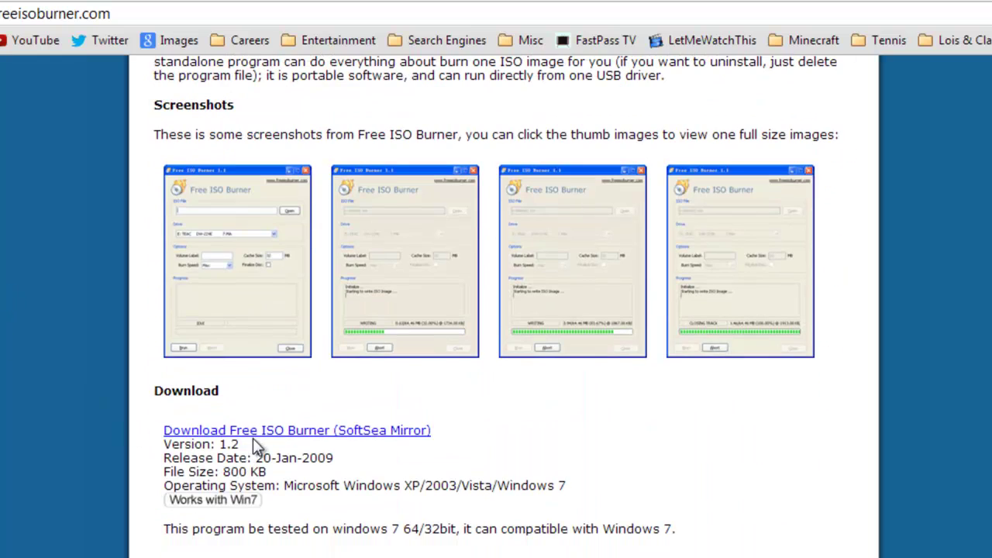
click(263, 433)
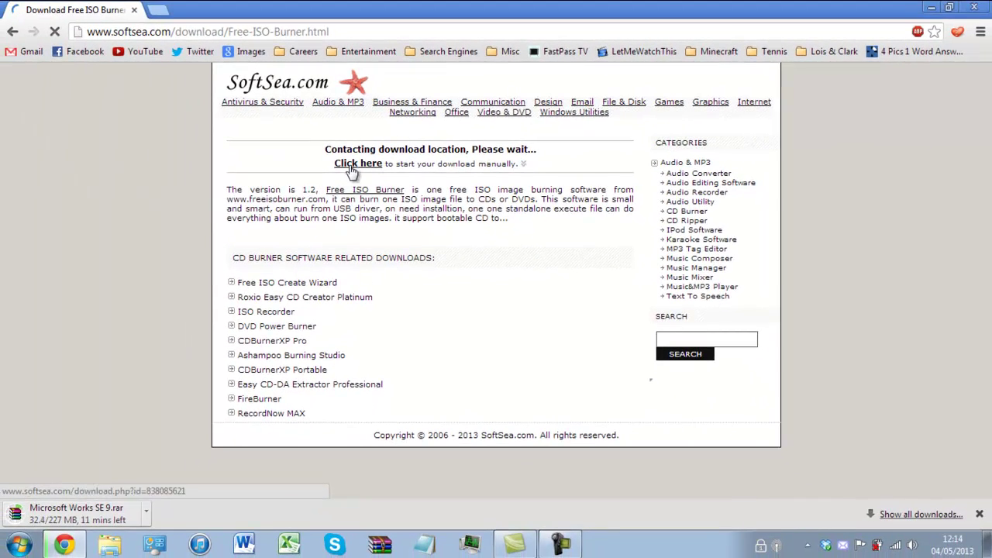
click(350, 165)
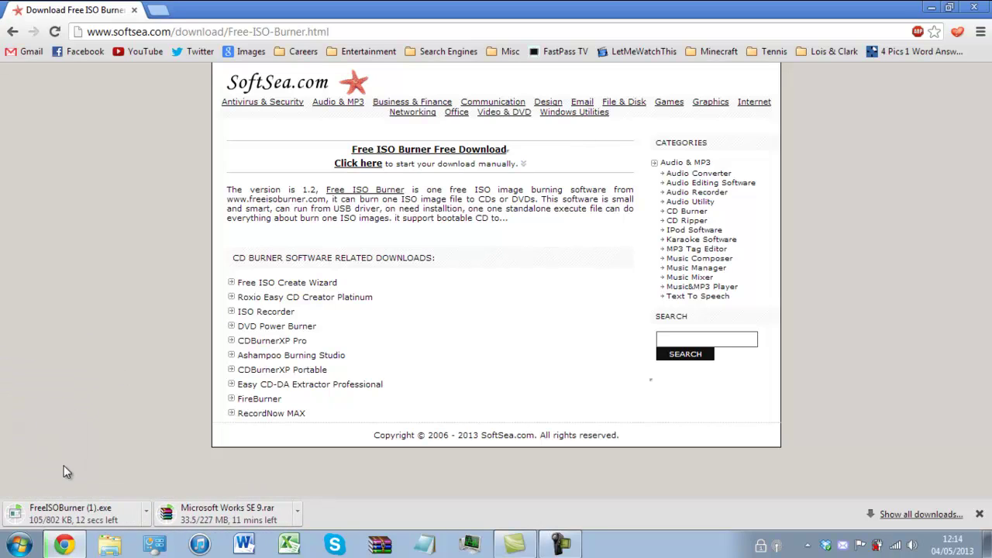
click(144, 513)
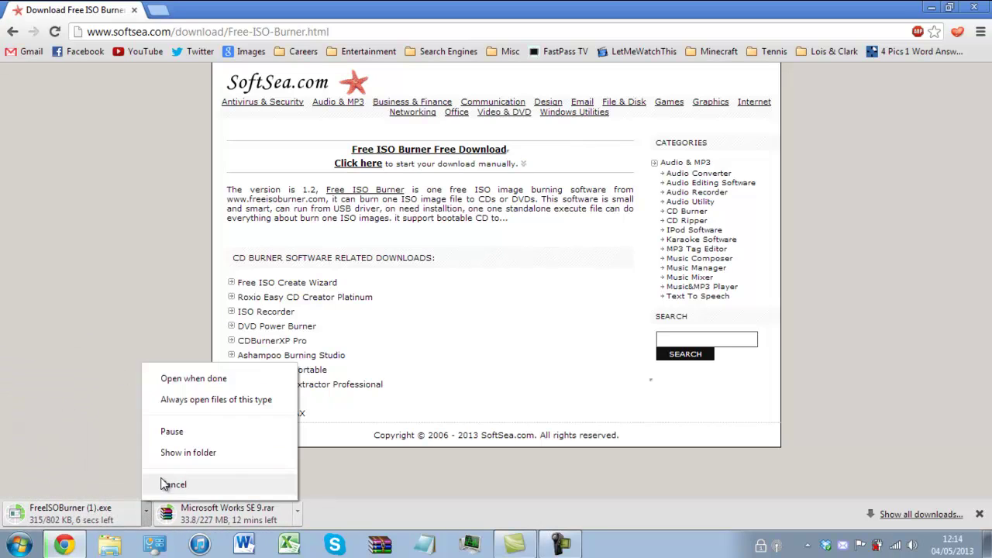
click(162, 482)
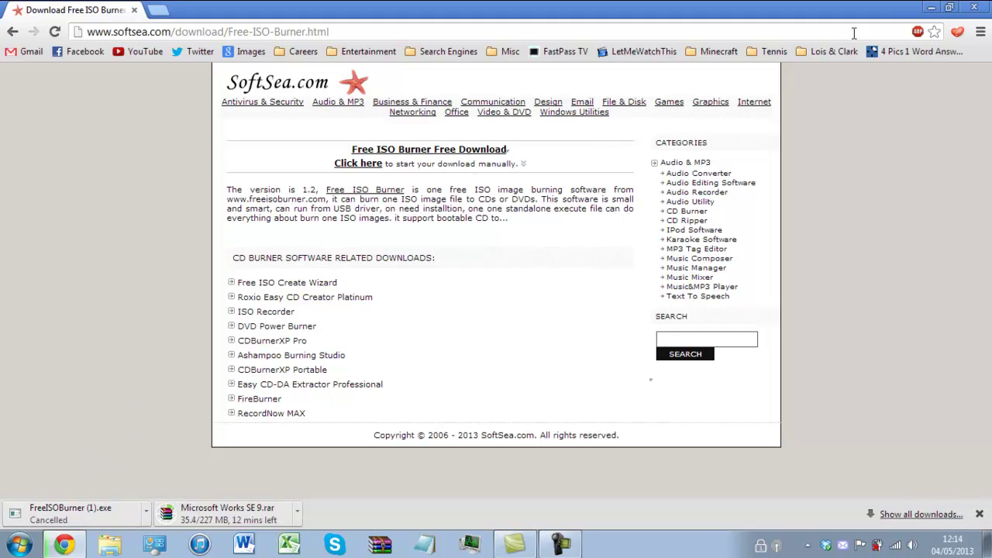
Move the existing FreeISOBurner.exe from the Downloads folder to an empty spot near the middle of the desktop
click(930, 9)
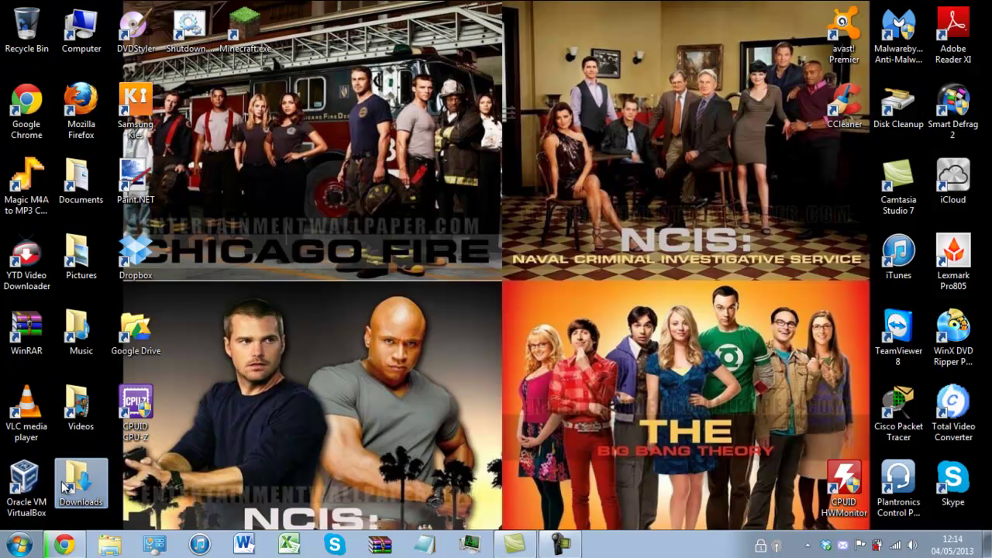
double_click(90, 486)
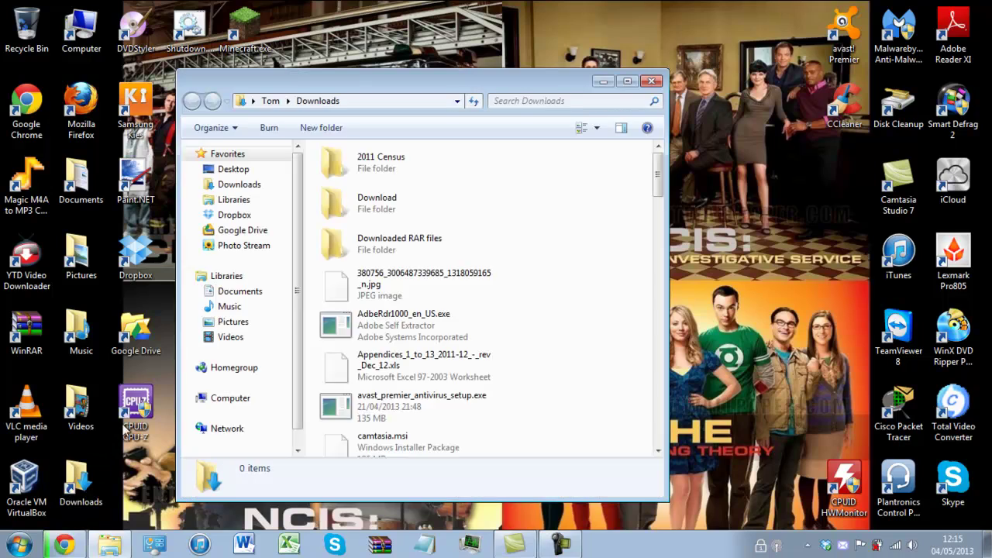
drag(544, 88, 542, 0)
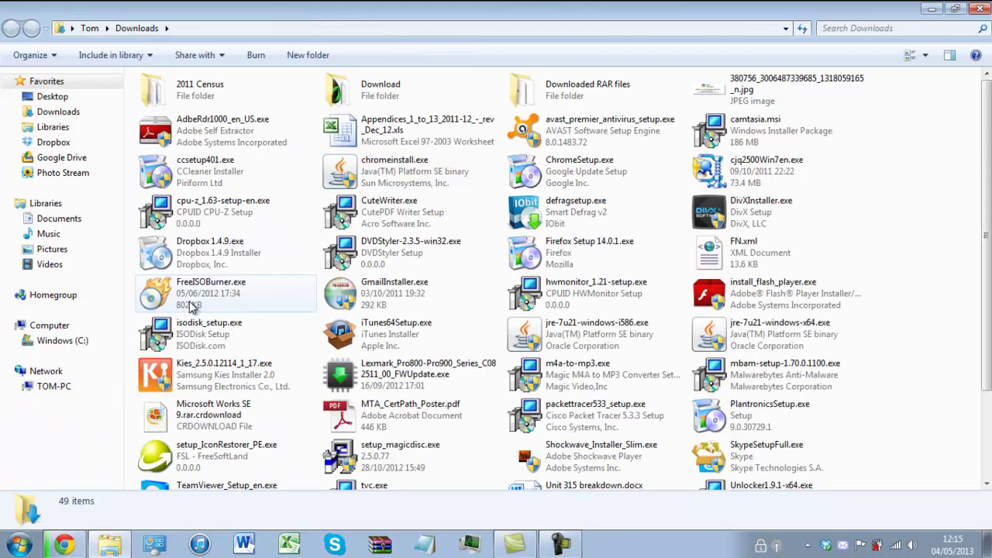
drag(194, 299, 606, 282)
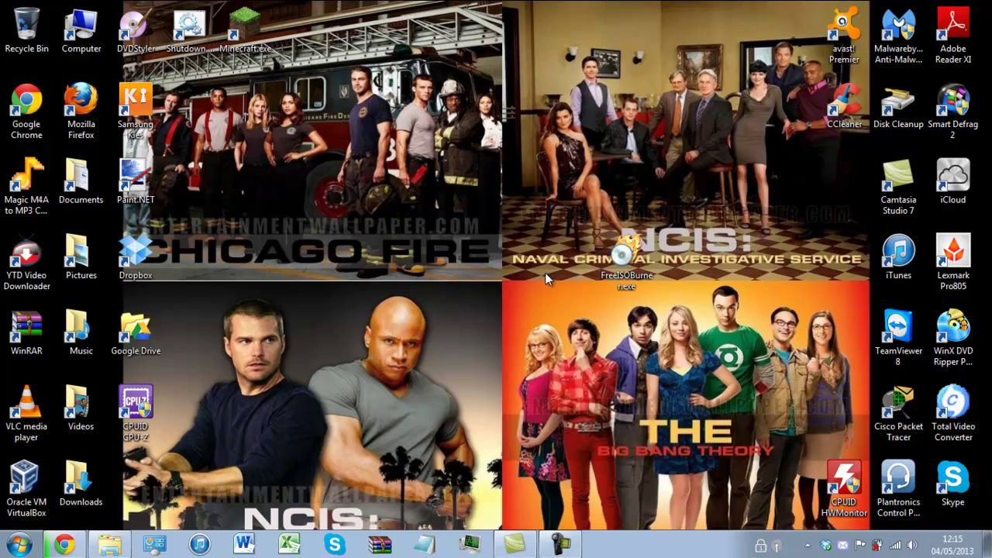
drag(626, 255, 518, 256)
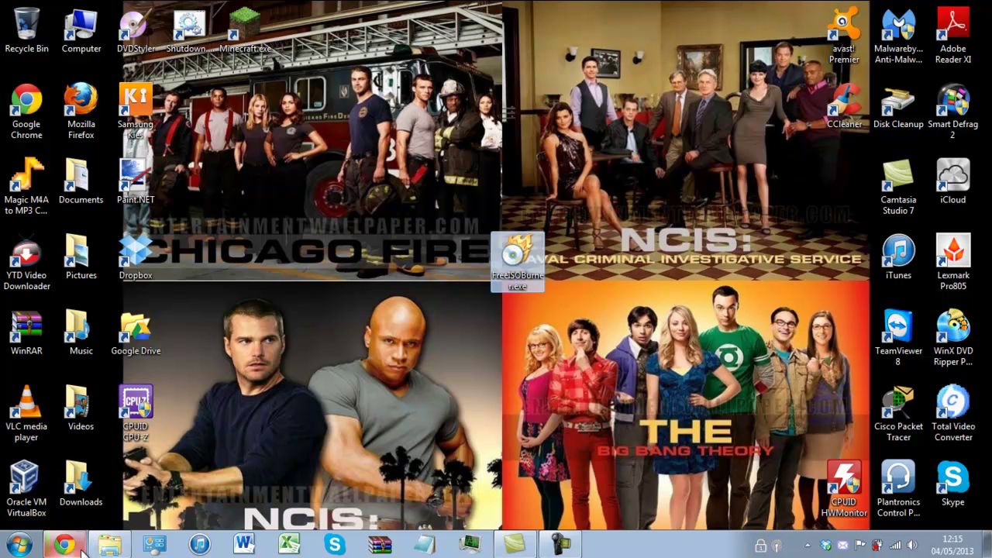
click(671, 200)
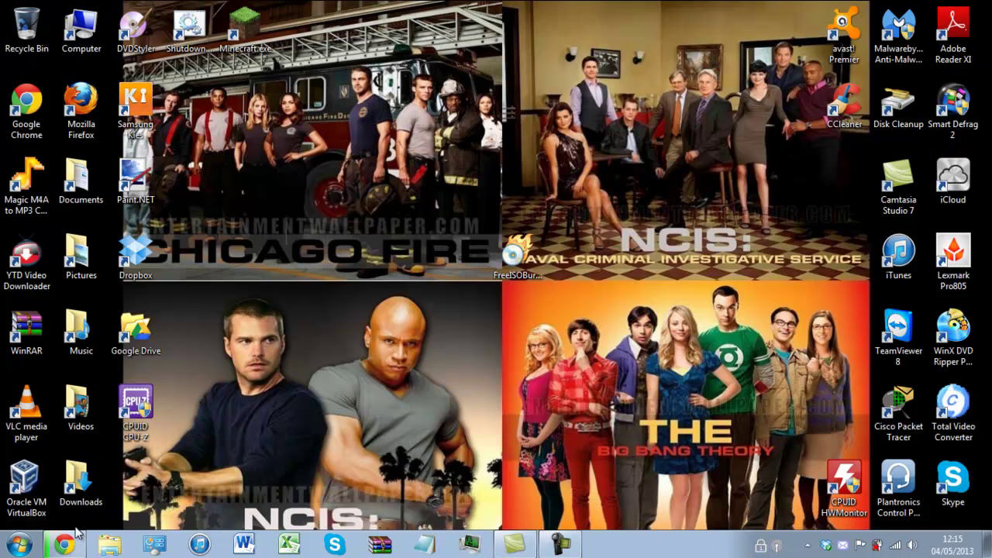
Clear the cancelled and removed entries from the browser's download list, keeping the current Microsoft Works SE 9.rar download
click(76, 530)
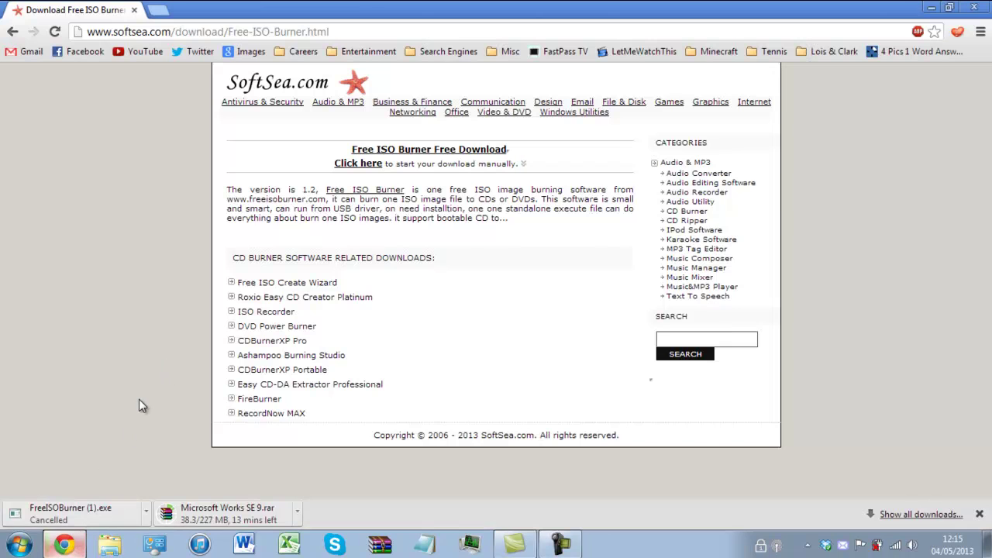
click(903, 514)
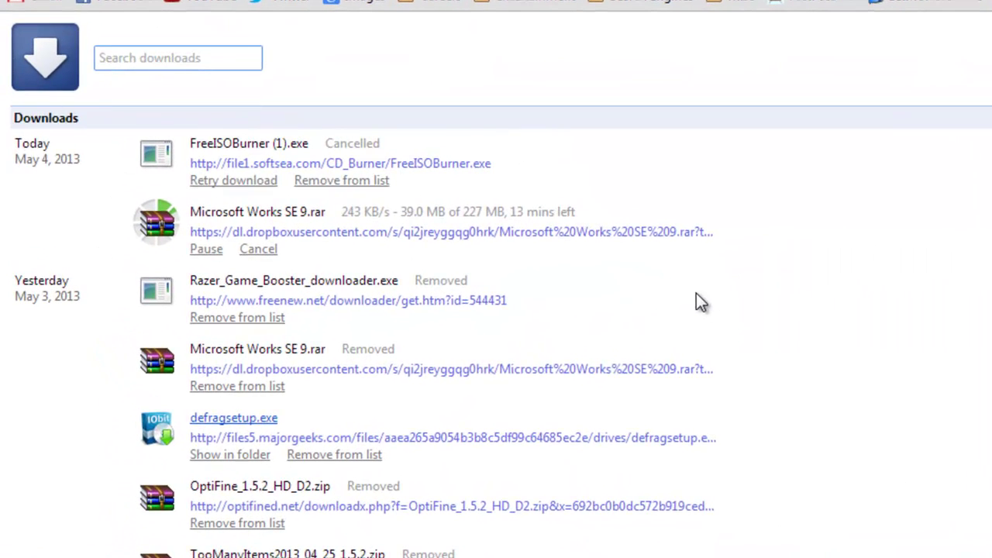
click(253, 386)
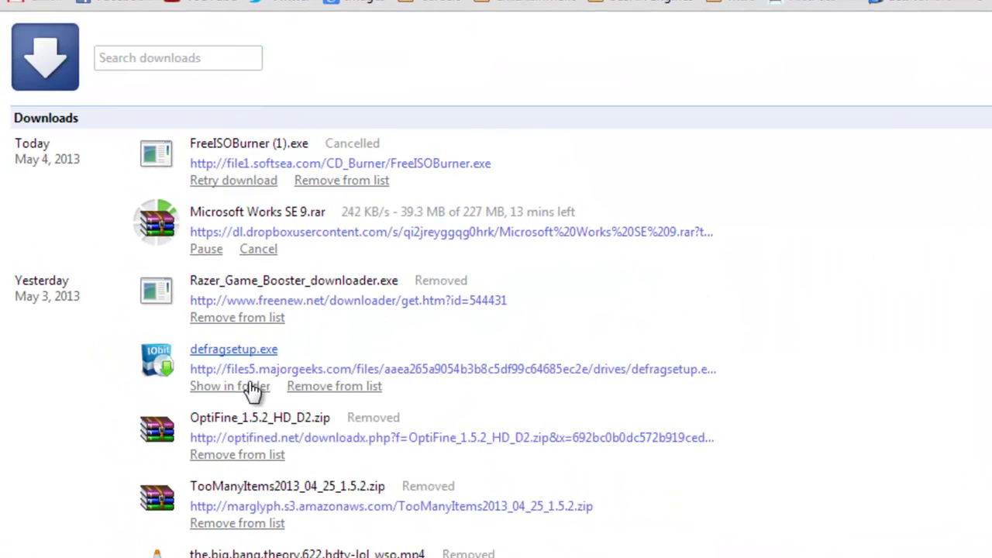
click(245, 318)
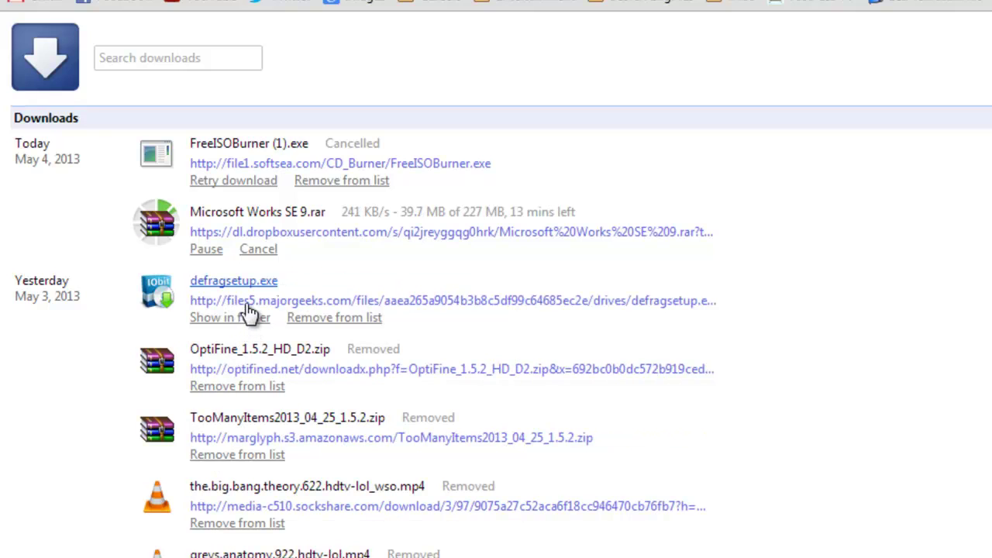
click(240, 524)
click(240, 524)
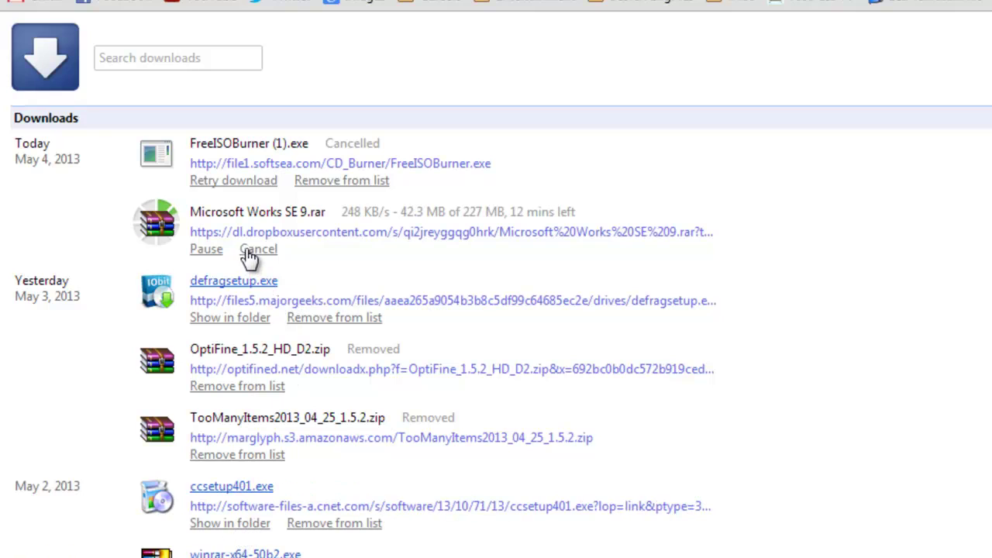
click(319, 180)
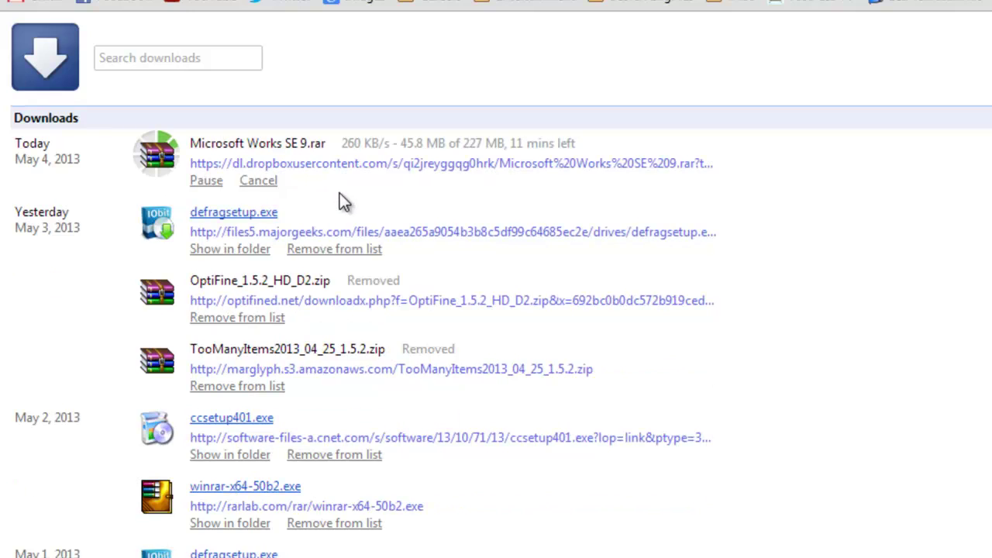
click(239, 319)
click(238, 319)
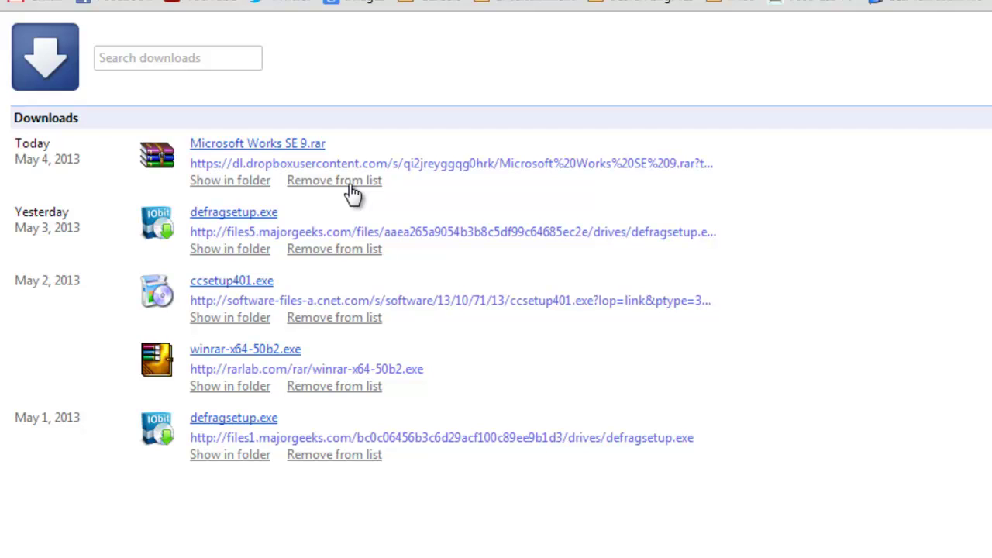
Move the downloaded Microsoft Works SE 9.rar from its folder to the desktop beside FreeISOBurner.exe, and close the browser
click(231, 183)
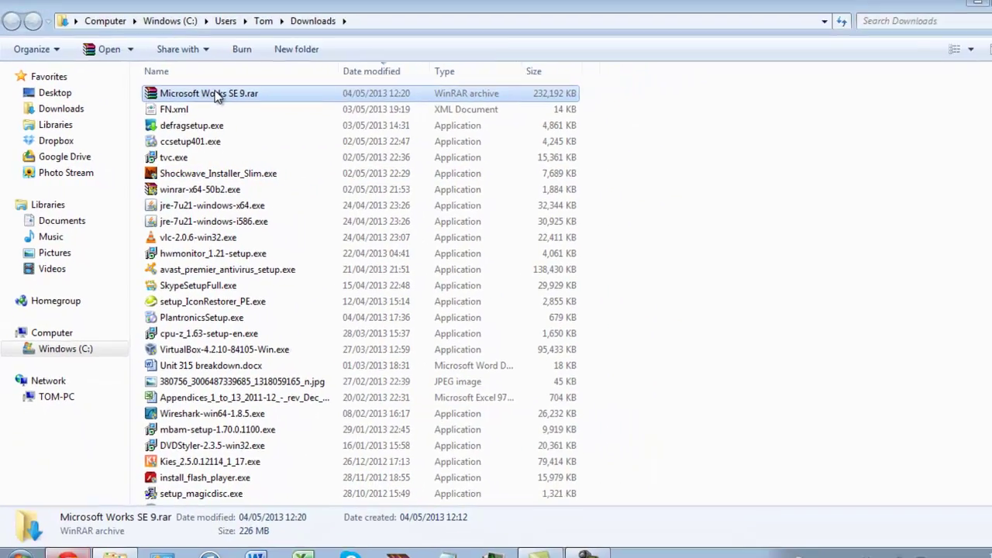
drag(287, 63, 586, 88)
drag(403, 115, 428, 287)
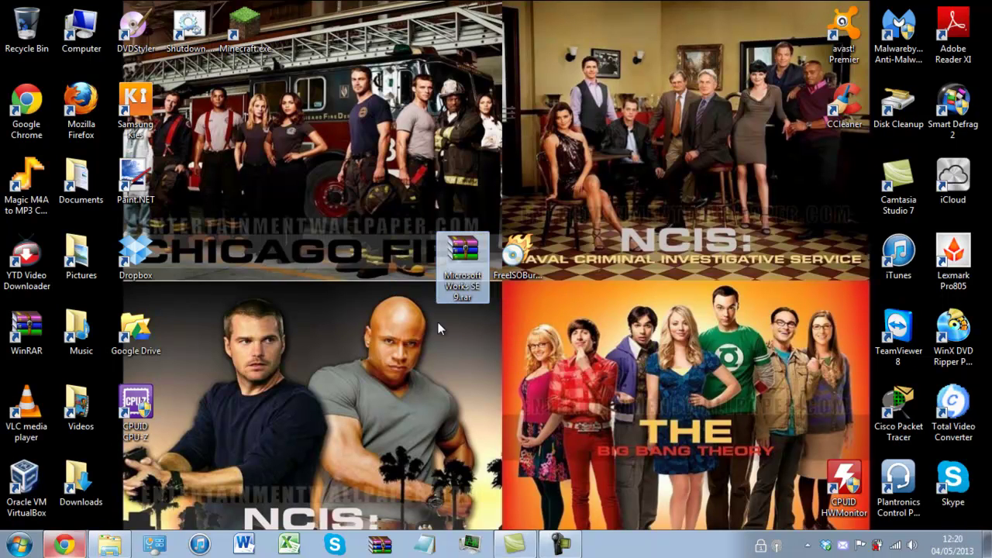
click(74, 543)
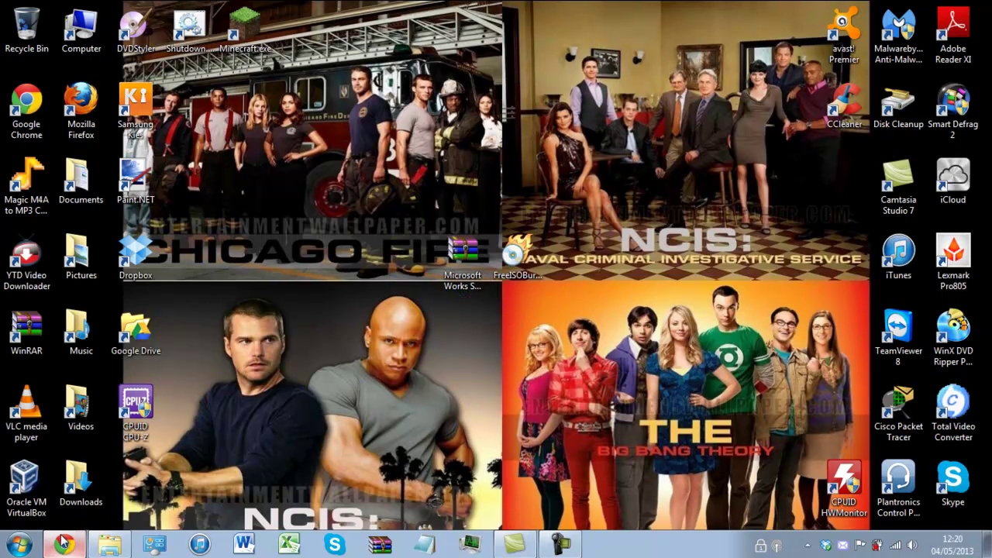
click(974, 8)
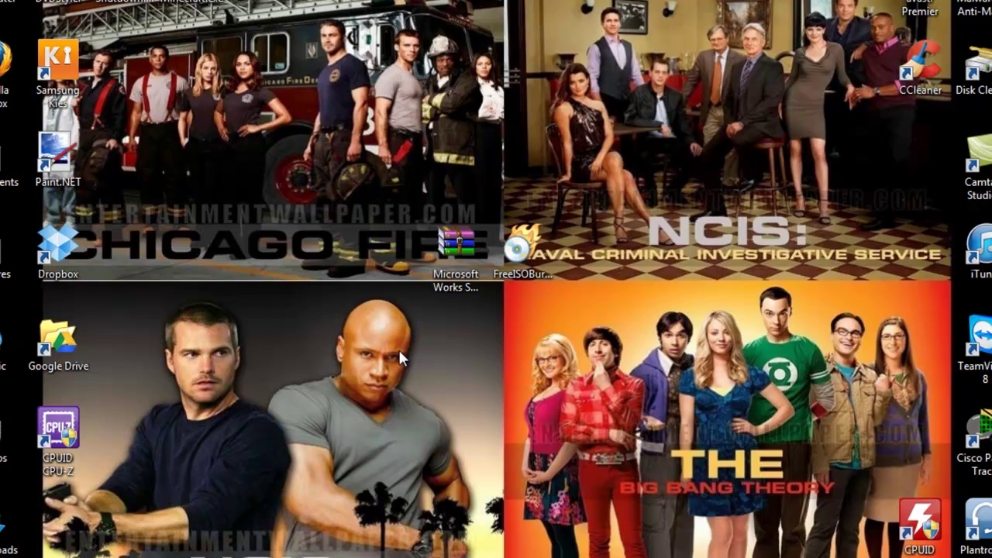
Open Microsoft Works SE 9.rar from the desktop and check WinRAR's file type associations, including the ISO option
click(448, 283)
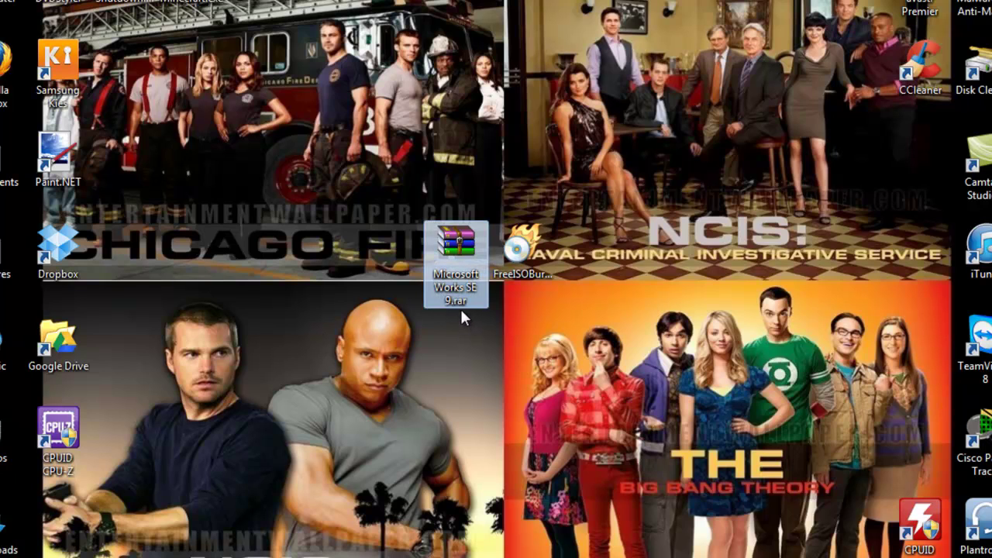
double_click(461, 275)
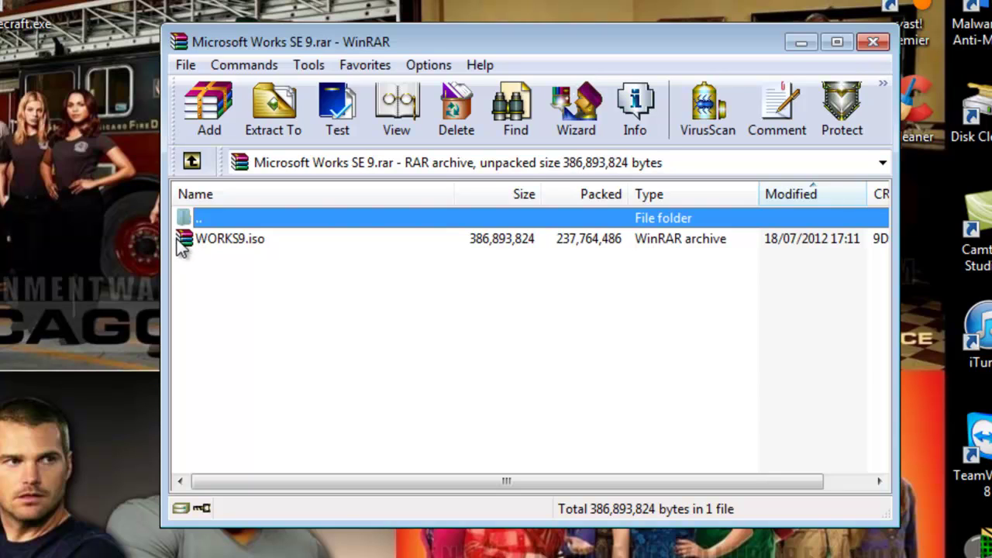
click(431, 67)
click(451, 90)
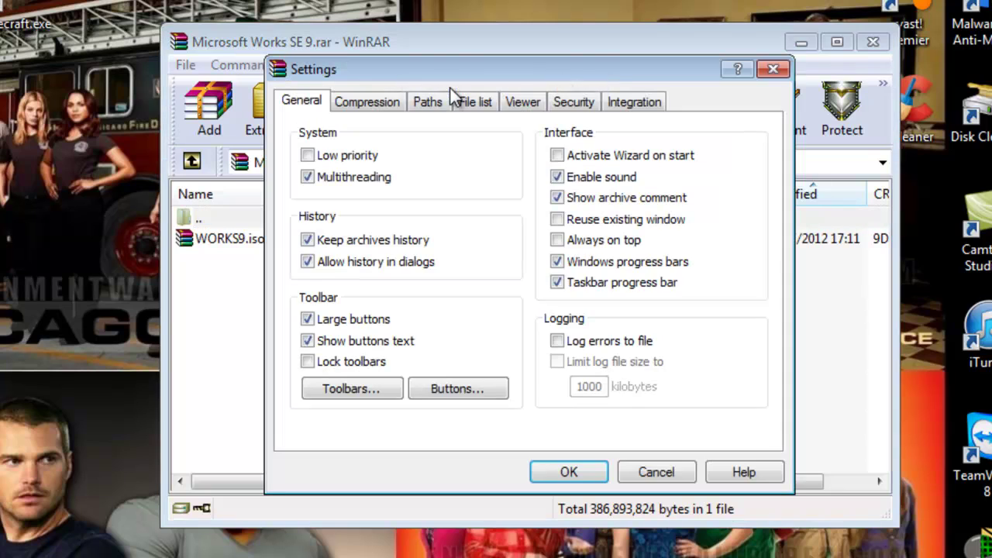
click(609, 104)
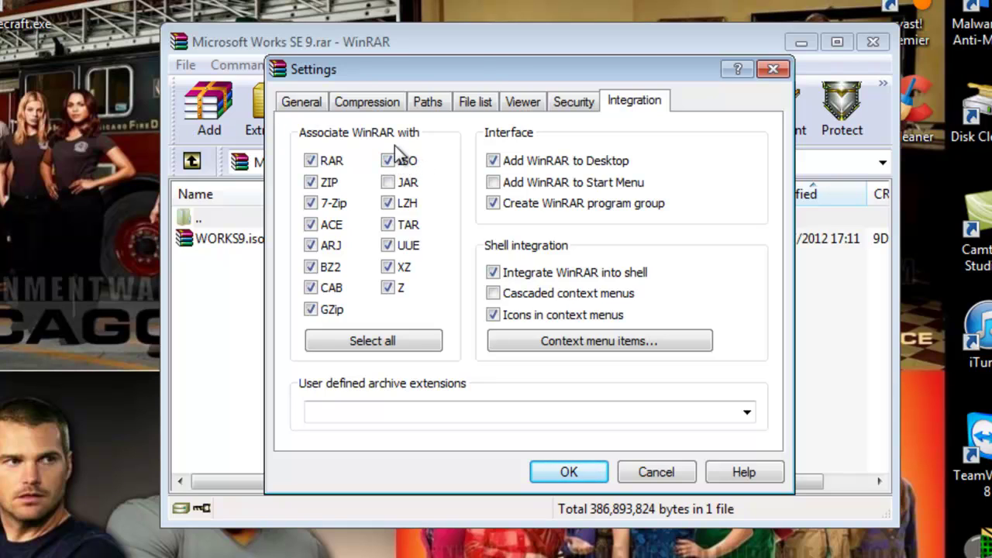
click(577, 469)
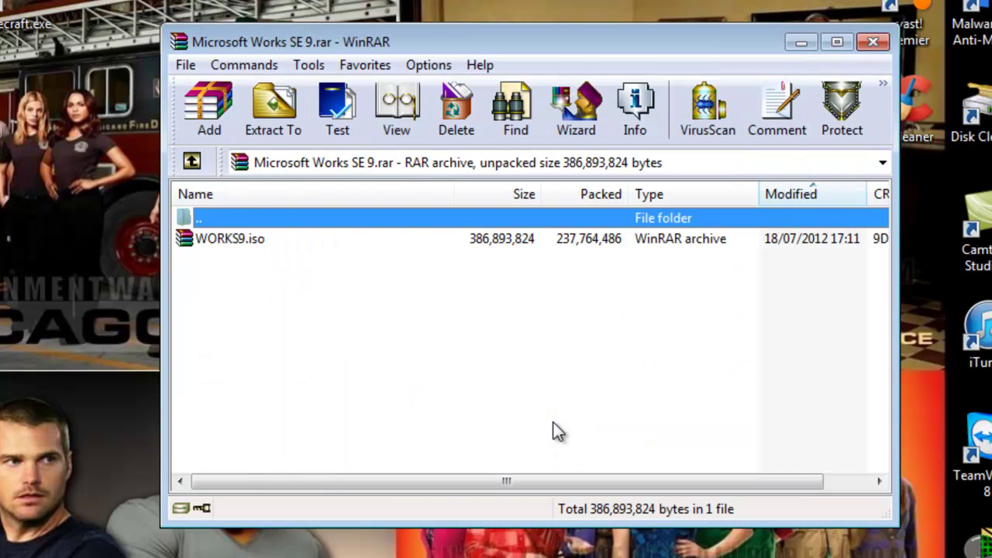
Extract WORKS9.iso from the Microsoft Works SE 9.rar archive onto the desktop
click(240, 247)
drag(240, 242, 128, 352)
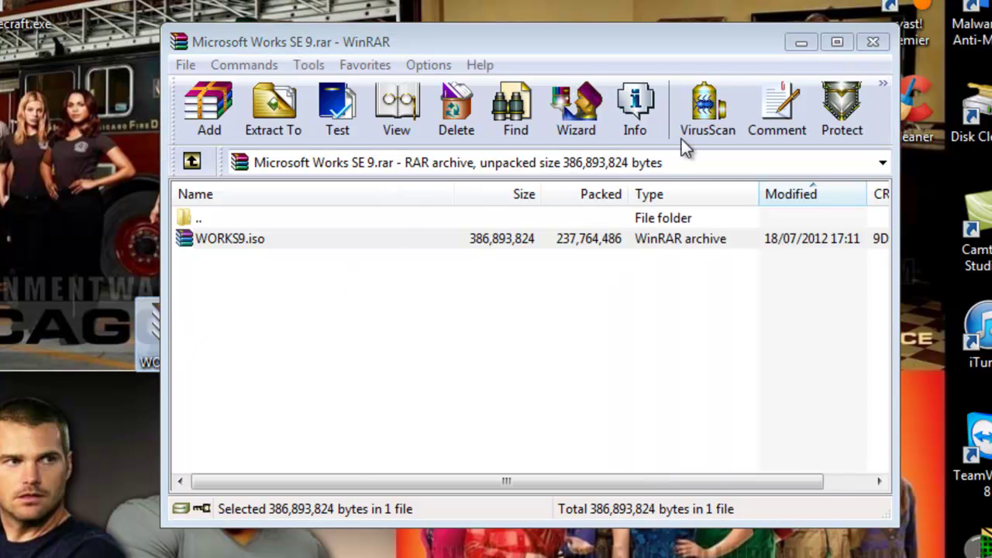
Close the archive window and move the extracted WORKS9.iso beside Microsoft Works SE 9.rar on the desktop
click(873, 42)
drag(147, 339, 226, 349)
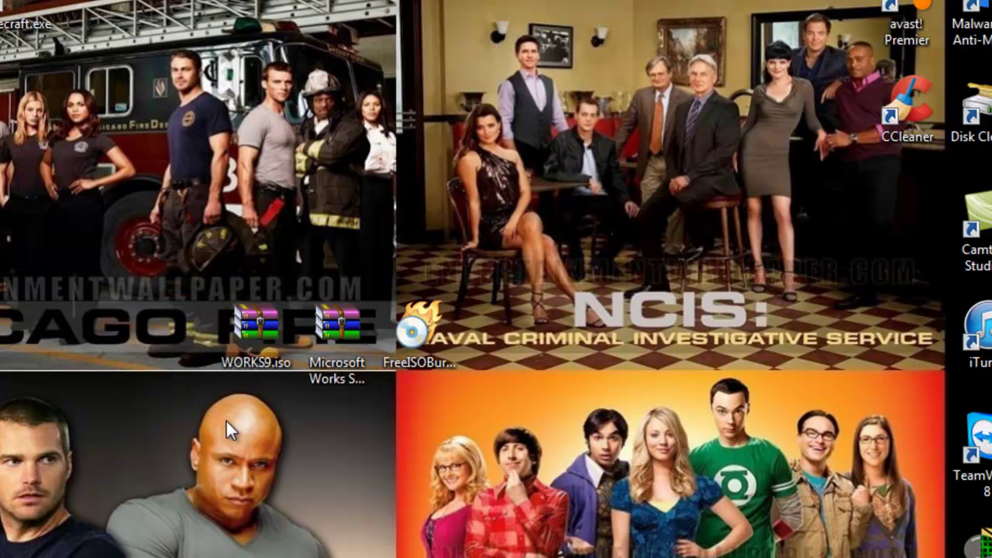
Open WORKS9.iso in WinRAR, examine the setup files in its MSWorks folder, and close the archive
double_click(252, 344)
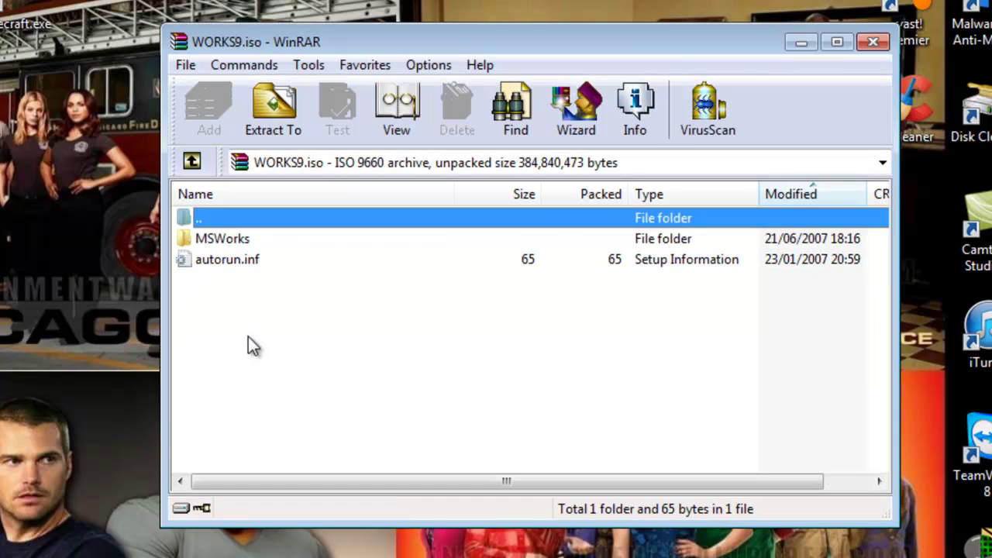
double_click(217, 239)
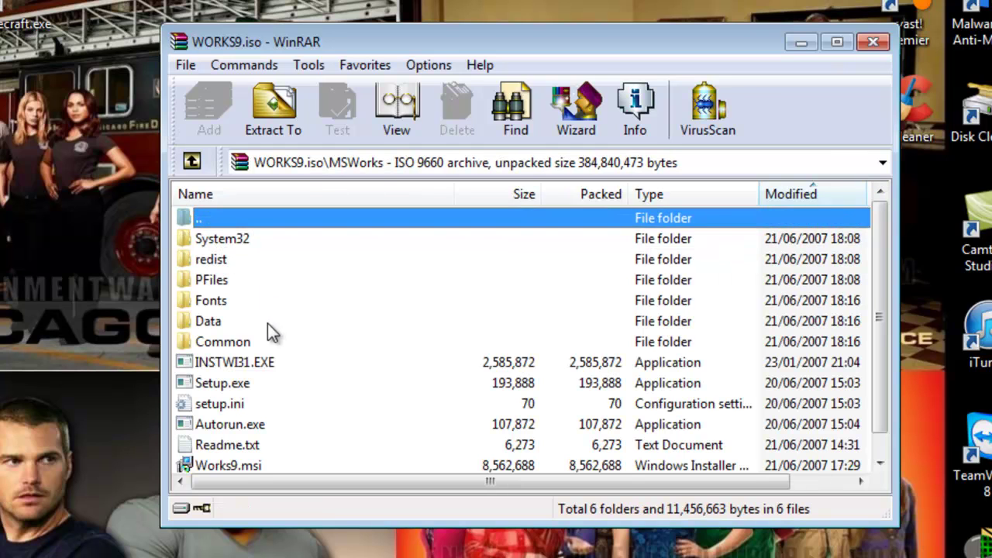
scroll(241, 282, down, 1)
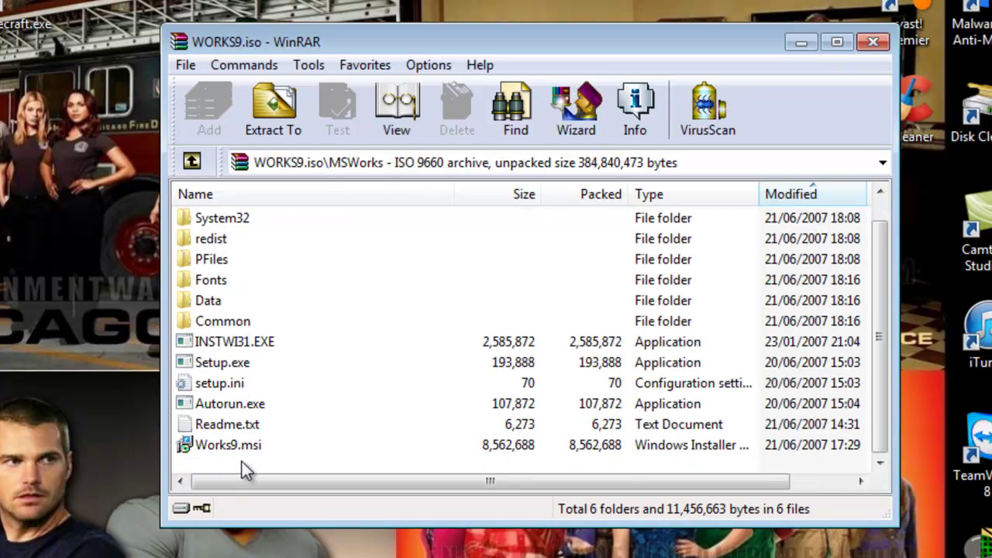
scroll(242, 463, up, 1)
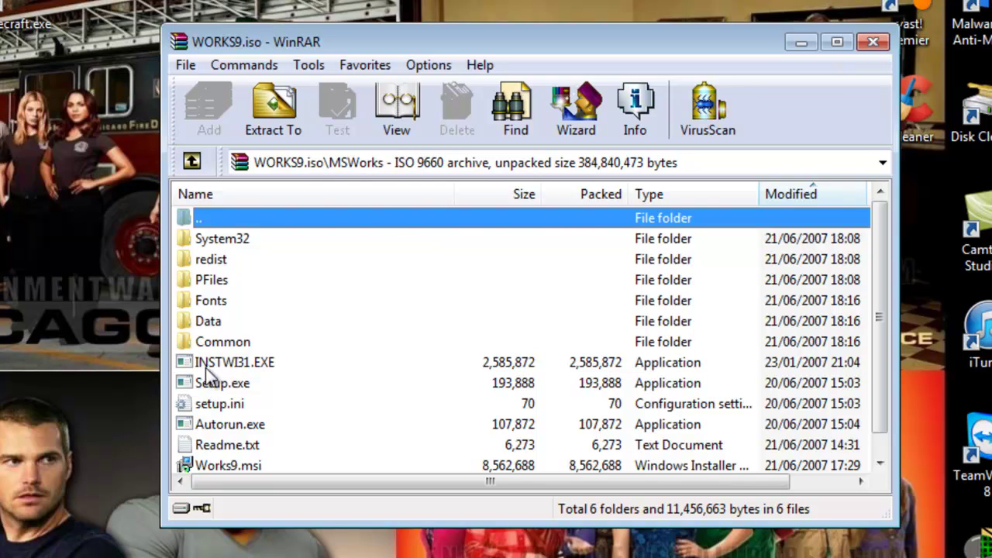
click(874, 42)
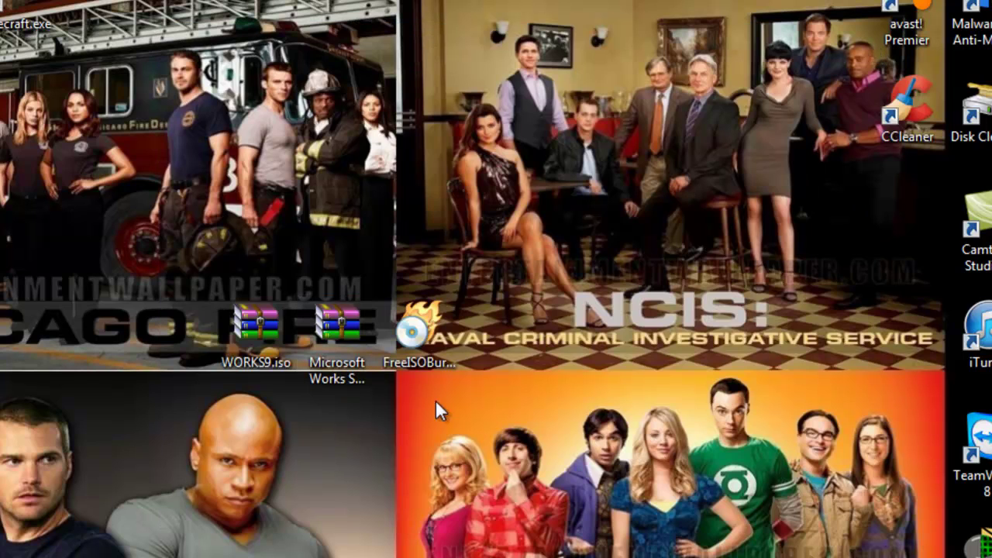
Run FreeISOBurner.exe, load WORKS9.iso from the desktop as the ISO file, and close the burner without burning
double_click(421, 348)
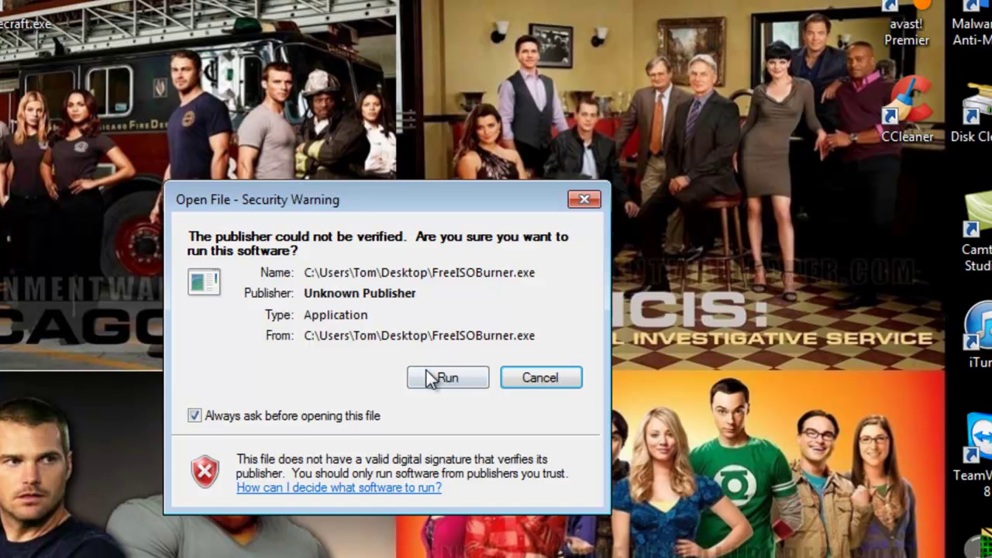
click(428, 375)
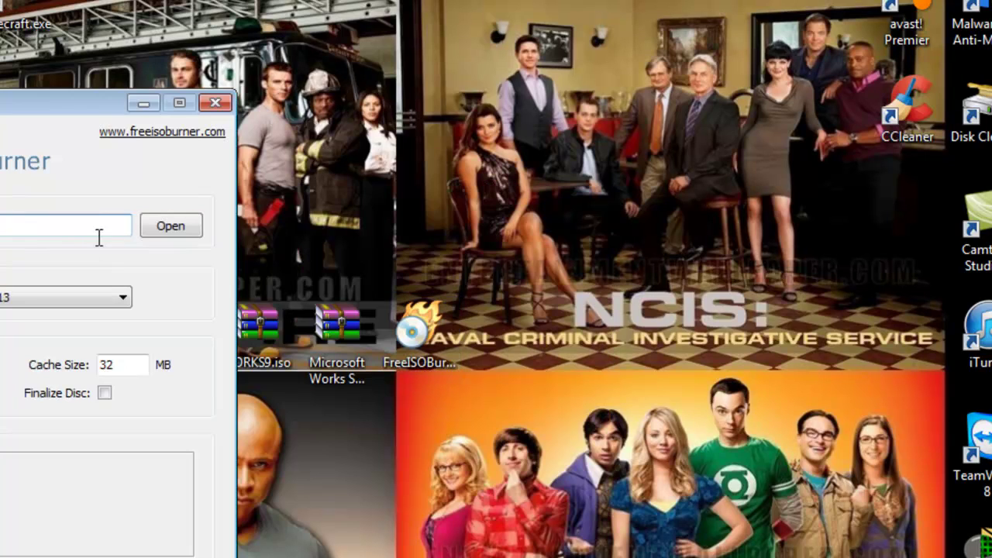
click(173, 230)
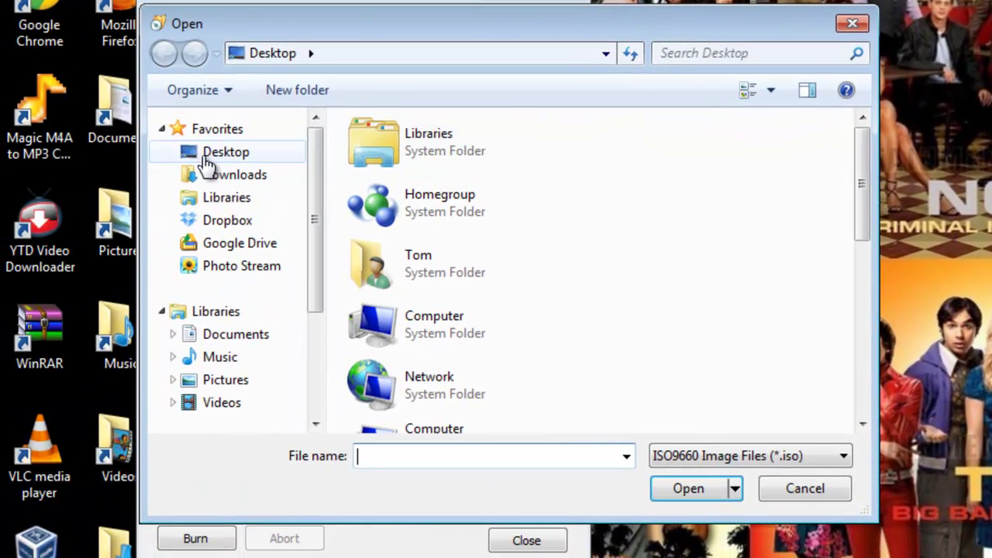
click(203, 155)
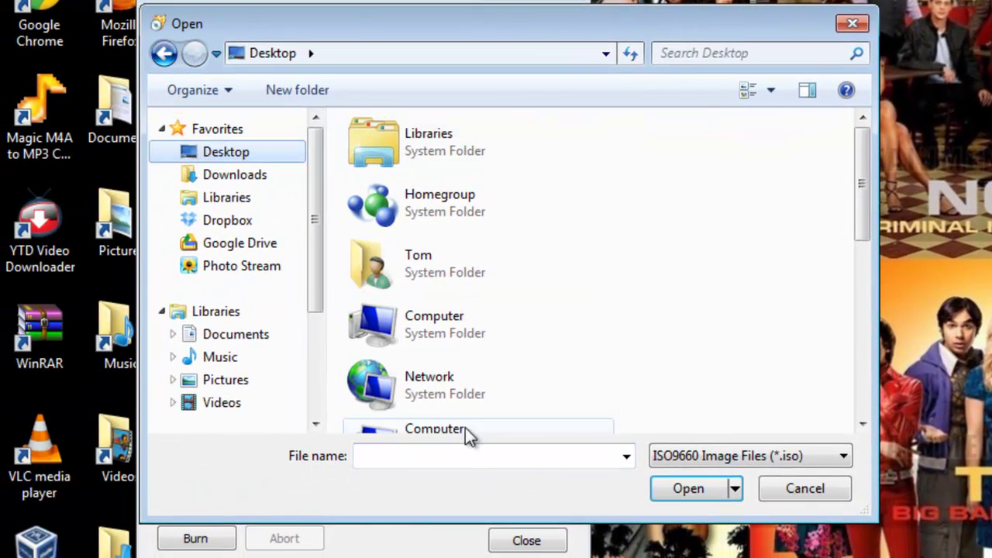
click(458, 454)
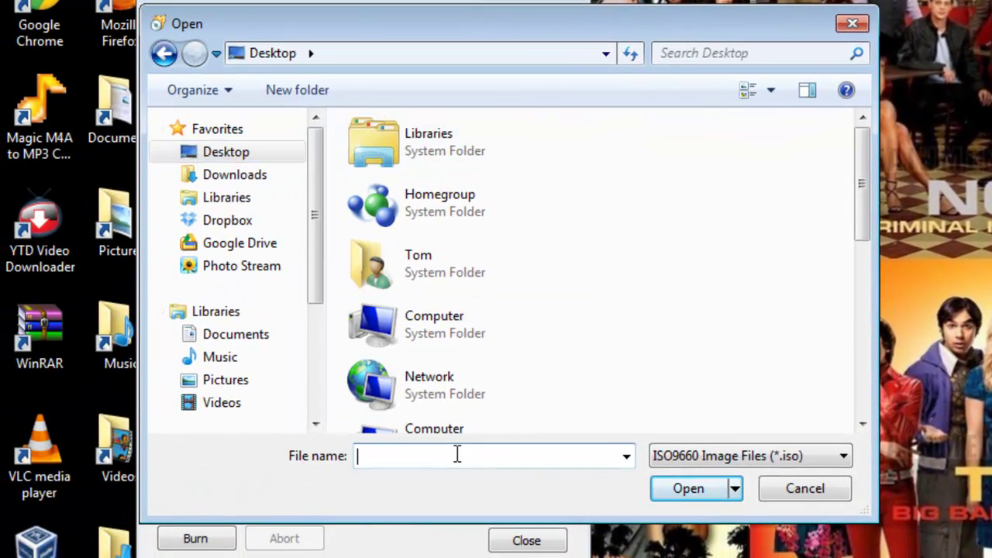
text(w)
key(Down)
key(Down)
key(Down)
key(Return)
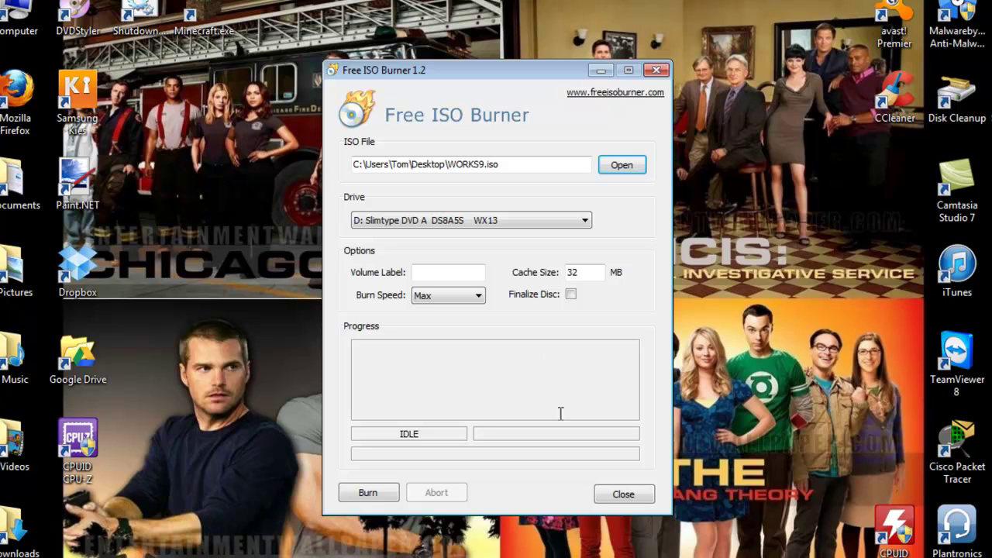
click(620, 496)
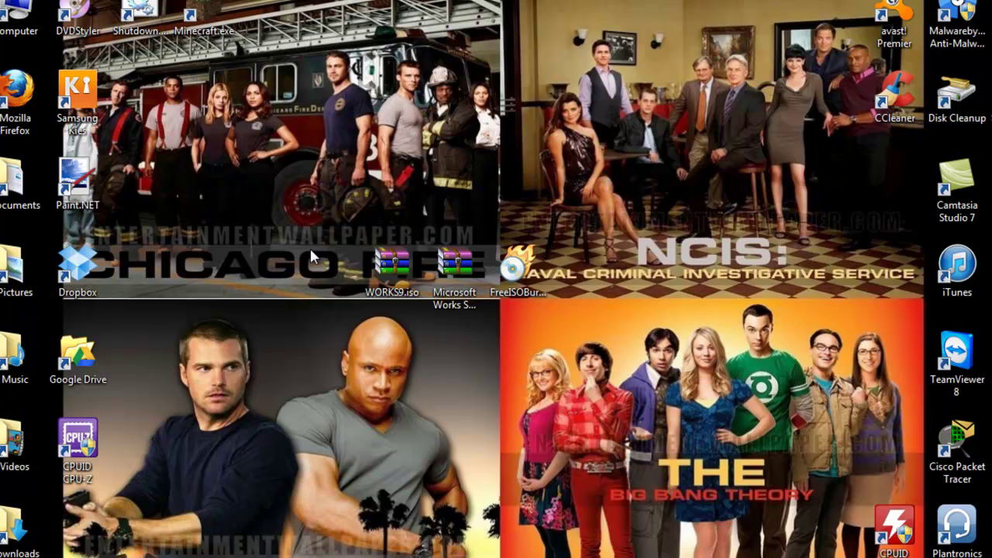
Check the disc in DVD RW Drive (D:) under Computer and open its folder to view files from AutoPlay
double_click(23, 17)
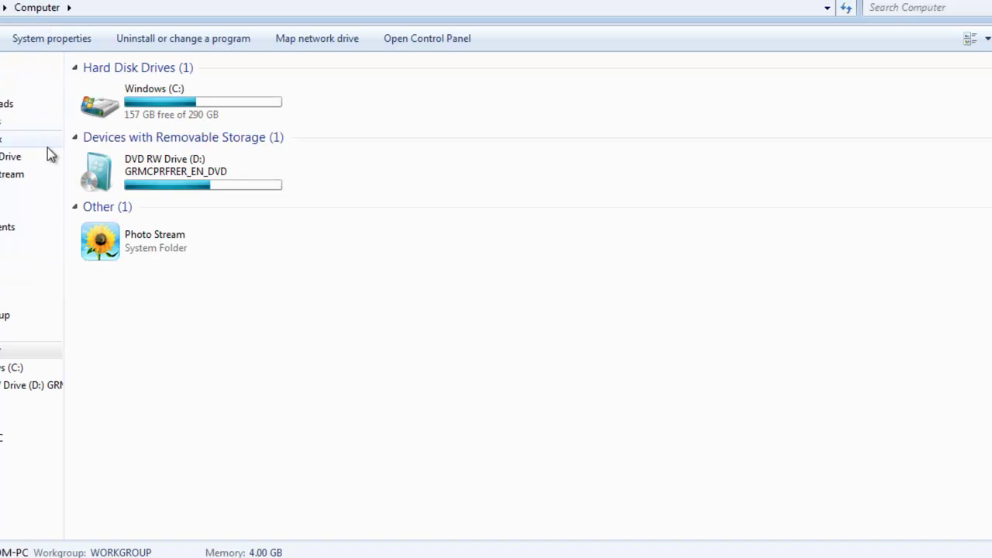
click(150, 167)
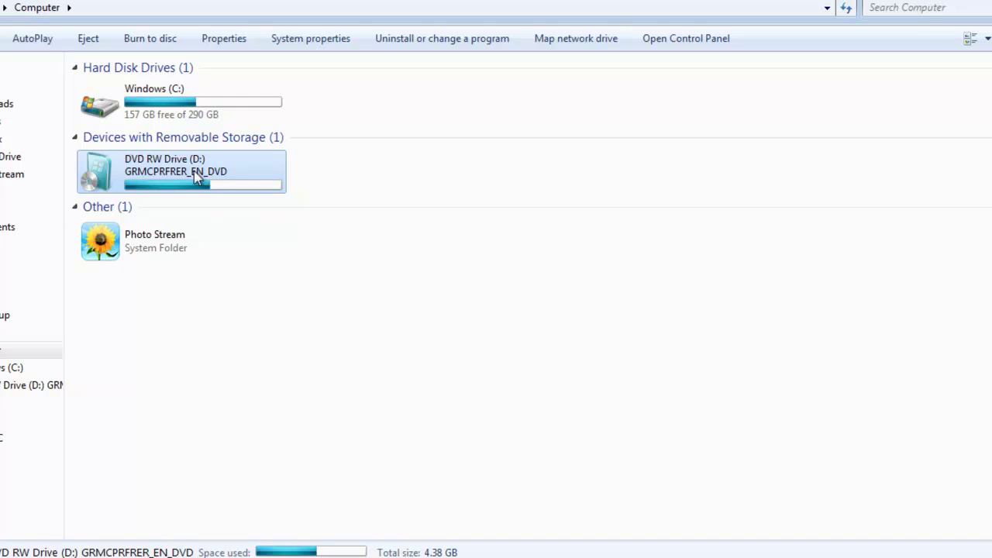
mouse_move(140, 178)
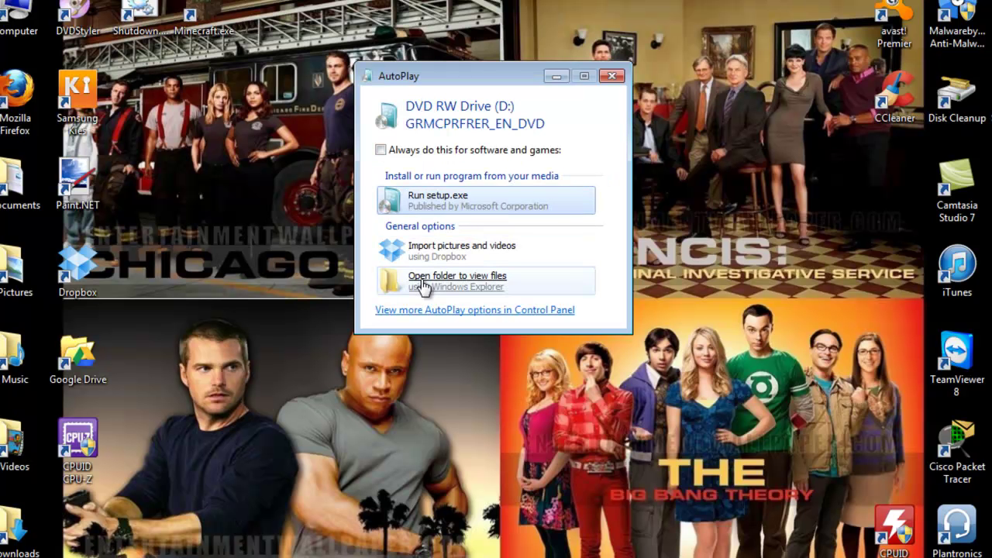
click(427, 283)
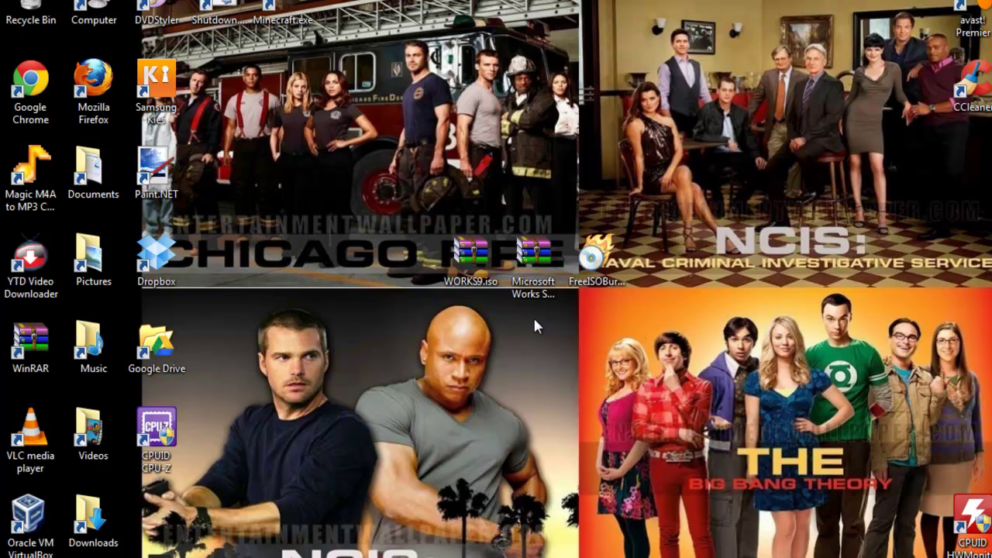
Extract WORKS9.iso into a WORKS9 folder on the desktop, and rearrange the desktop files to place the folder near the ISO
drag(594, 256, 450, 5)
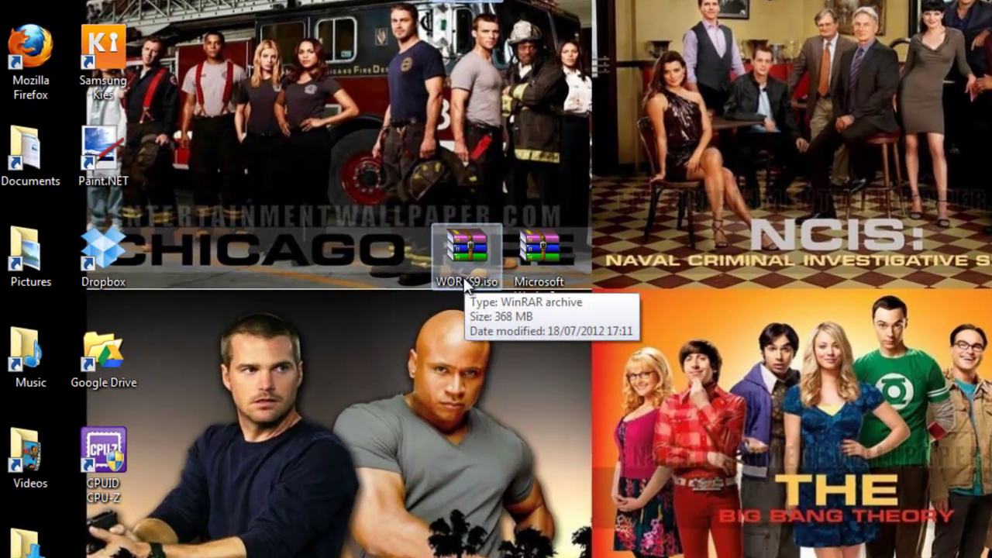
drag(533, 260, 533, 174)
right_click(455, 263)
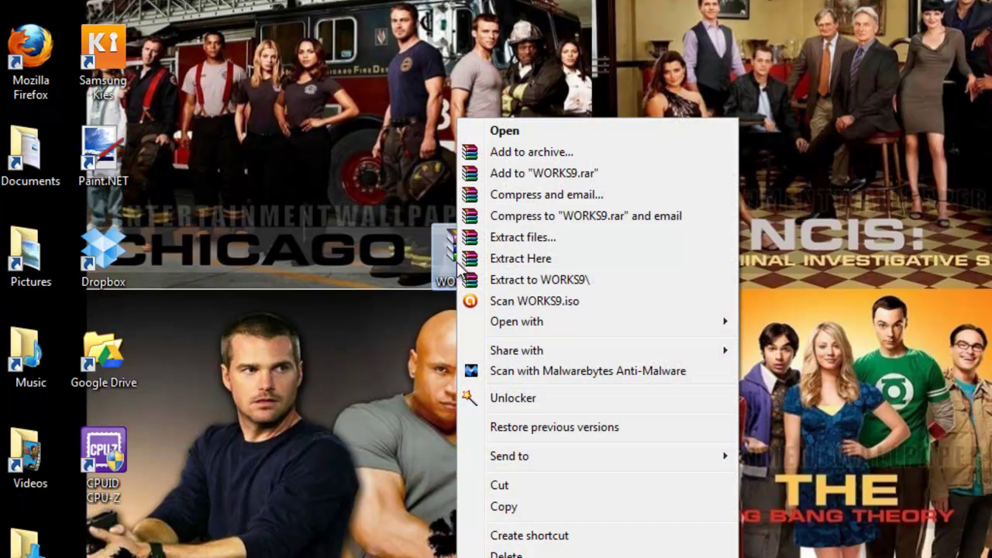
click(511, 279)
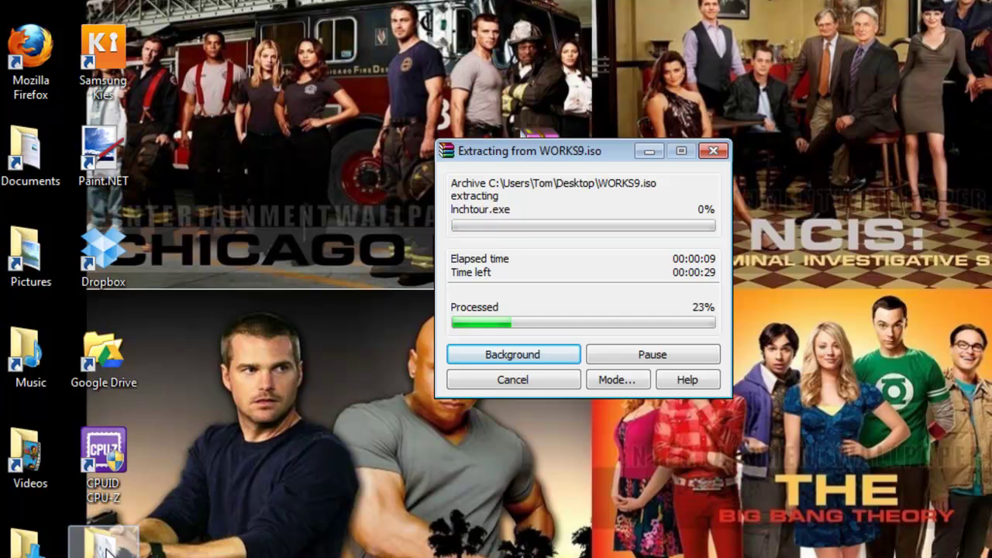
drag(107, 551, 397, 259)
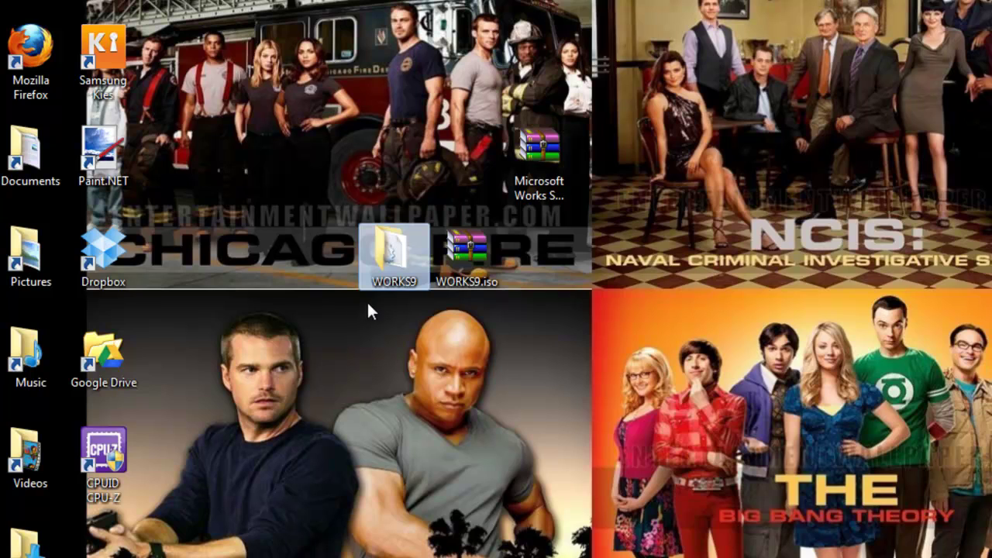
drag(448, 263, 523, 264)
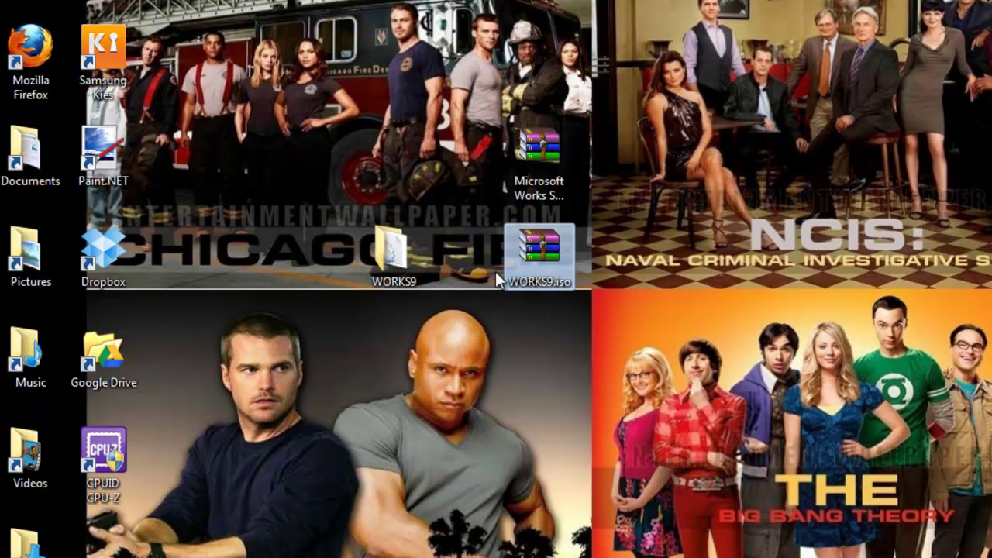
Compare the contents of the extracted WORKS9 folder with those of WORKS9.iso side by side, and close the ISO's archive window
double_click(380, 273)
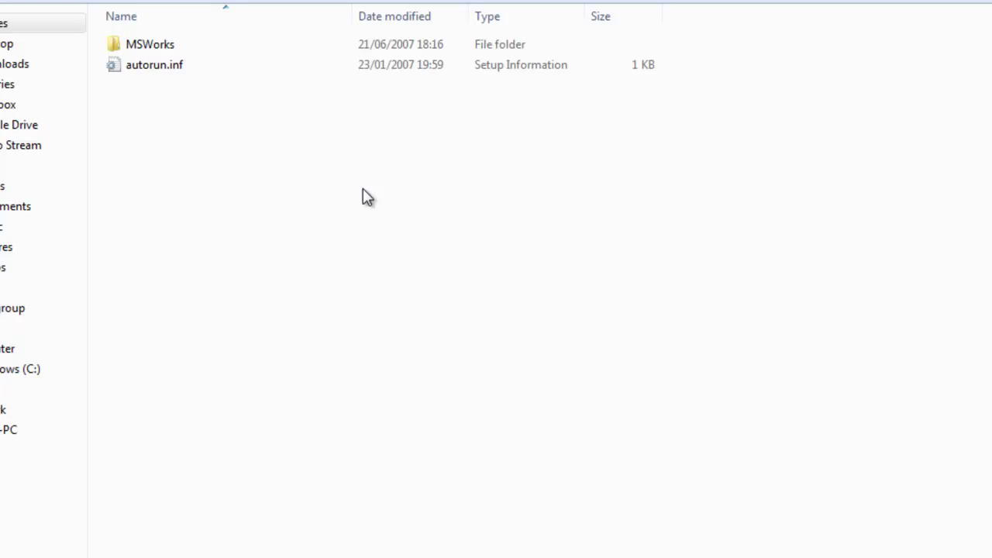
mouse_move(127, 51)
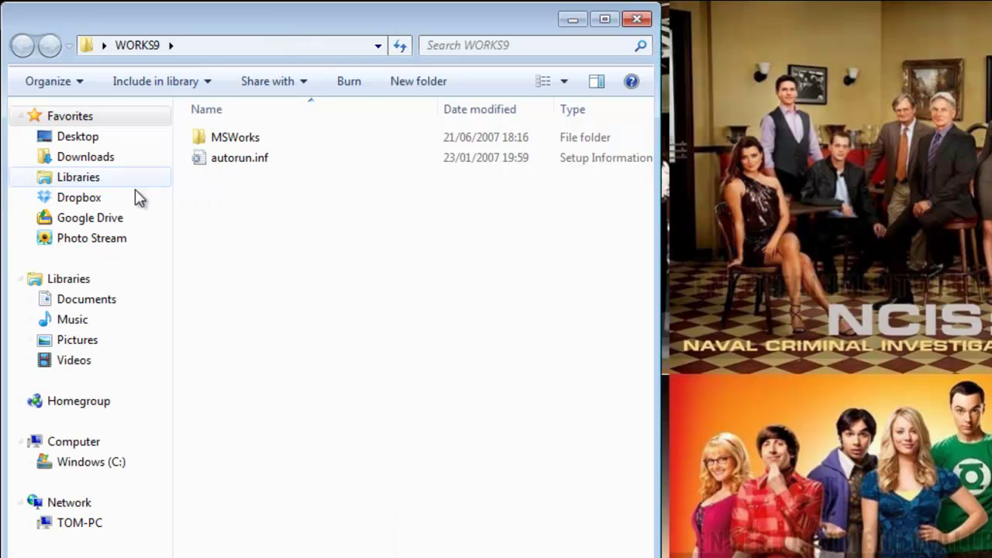
click(761, 260)
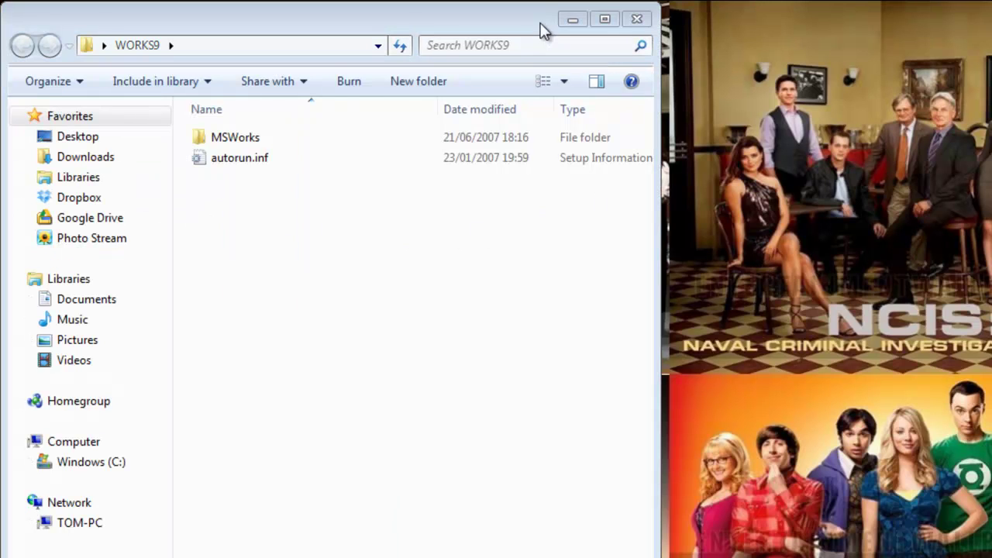
drag(537, 20, 413, 282)
click(601, 351)
double_click(602, 350)
key(Escape)
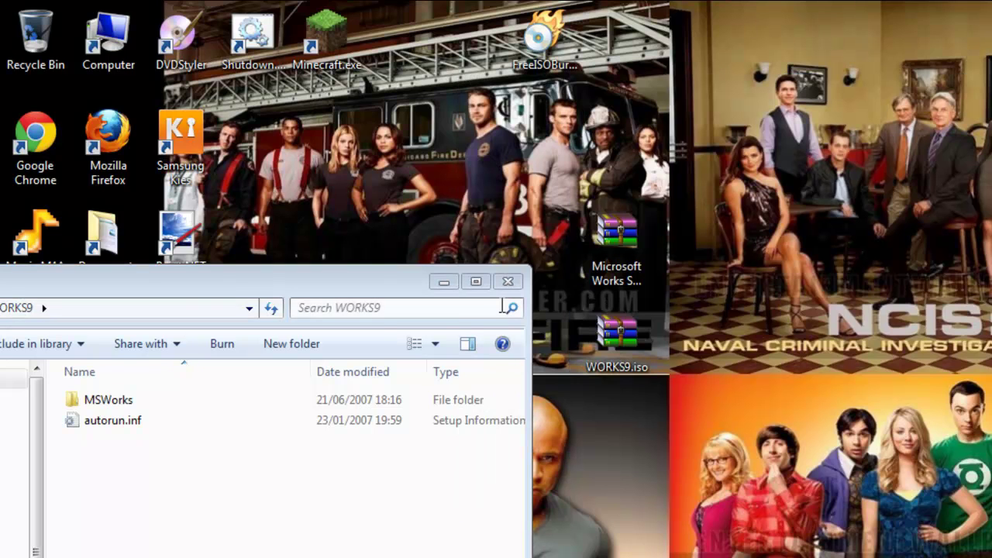
drag(365, 279, 1, 279)
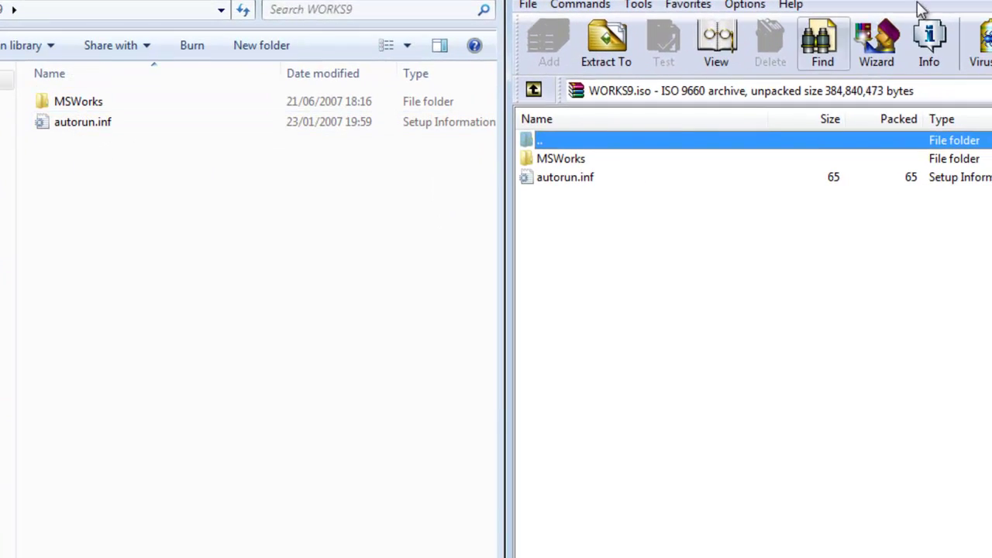
key(alt+F4)
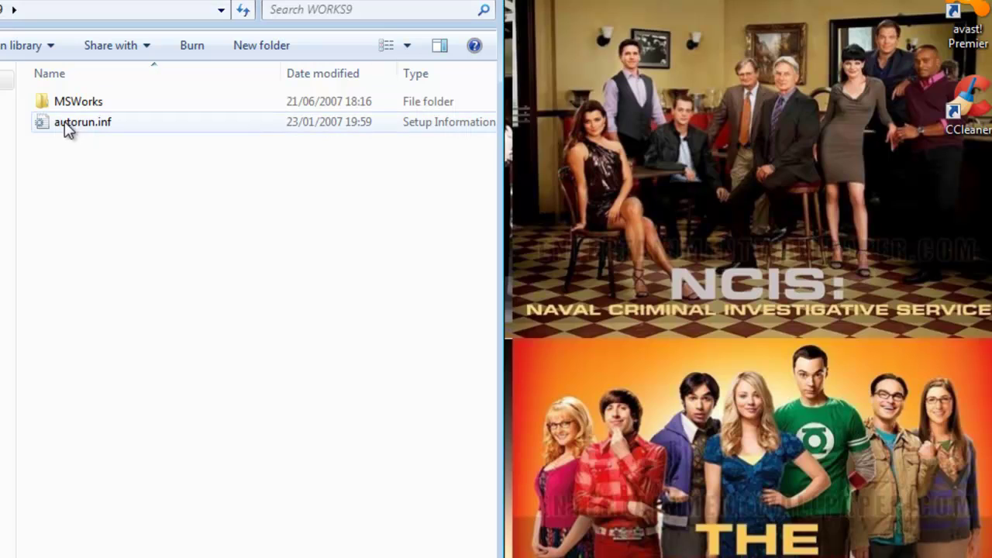
Start the Microsoft Works installation from Setup.exe in the extracted MSWorks folder, and cancel out of the installer and compatibility assistant
double_click(70, 102)
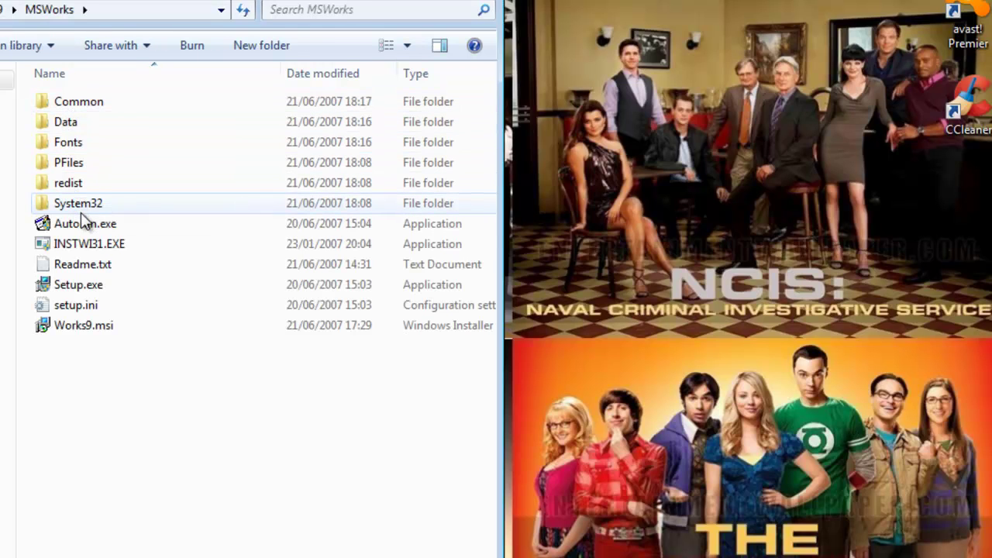
double_click(96, 287)
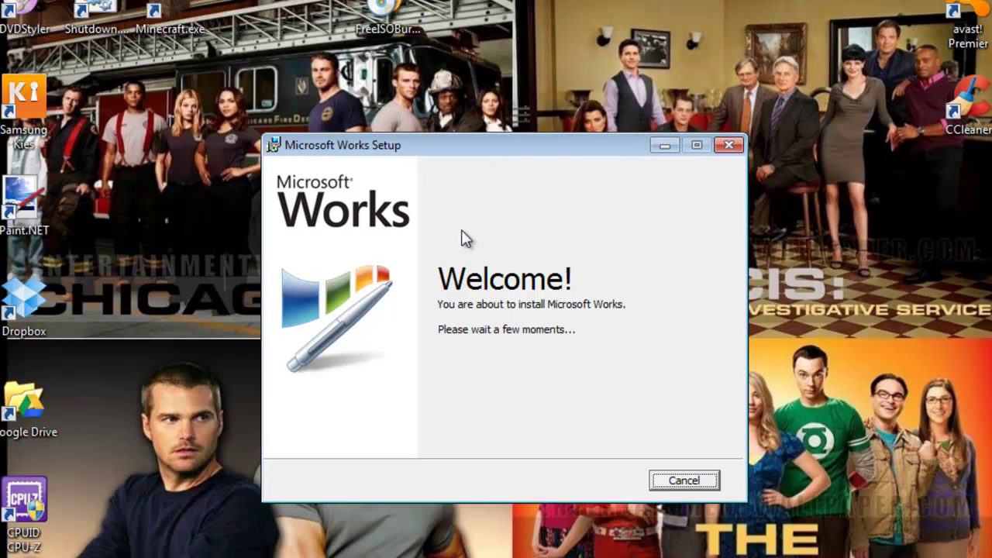
click(661, 486)
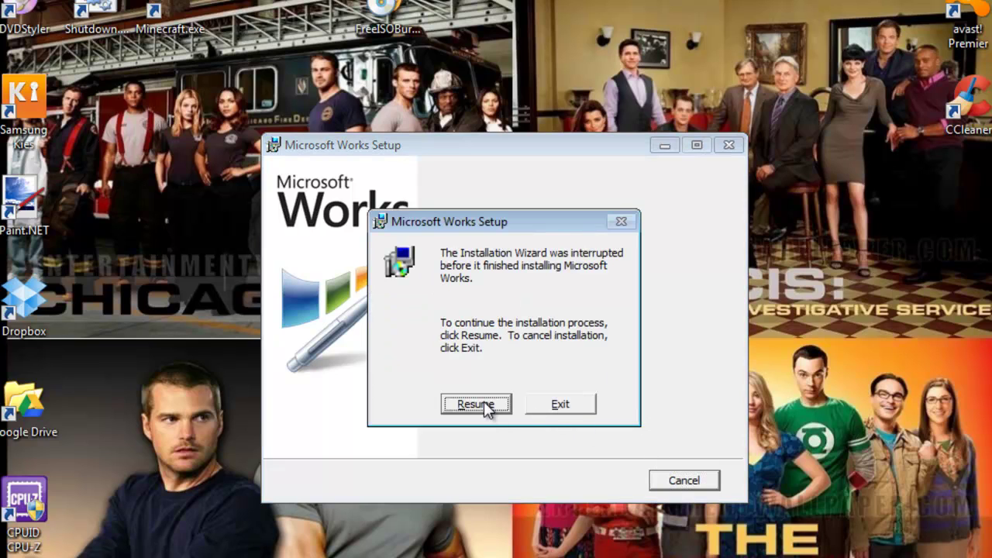
click(552, 406)
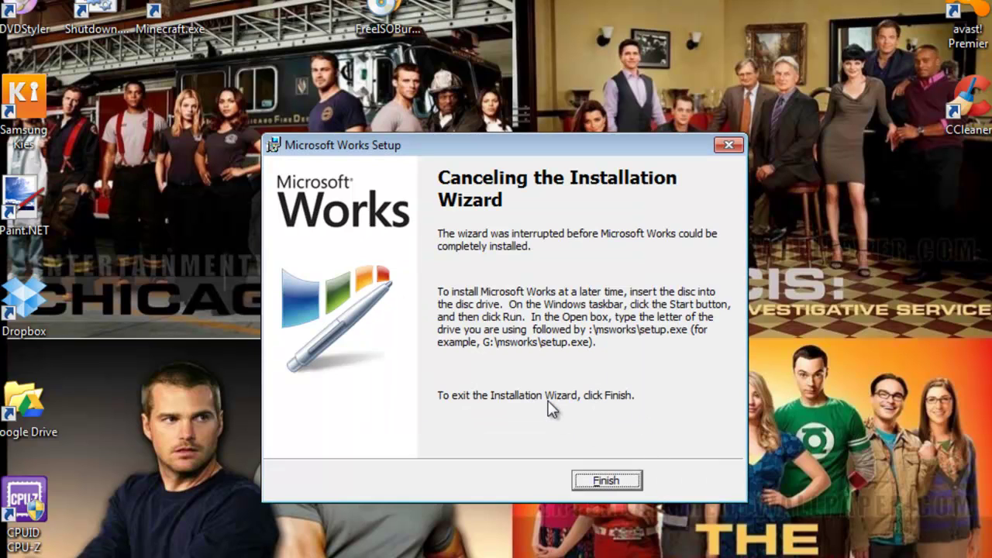
click(600, 484)
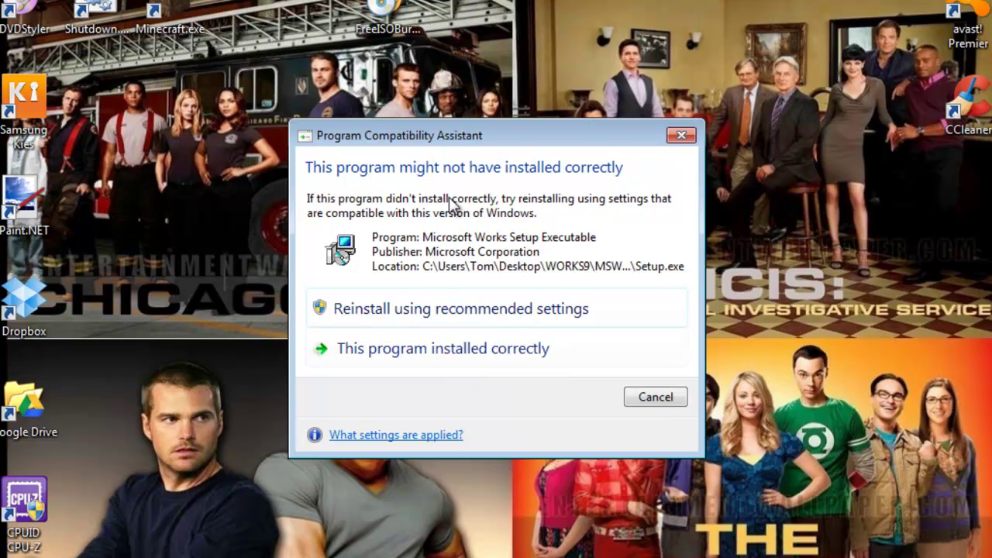
click(655, 396)
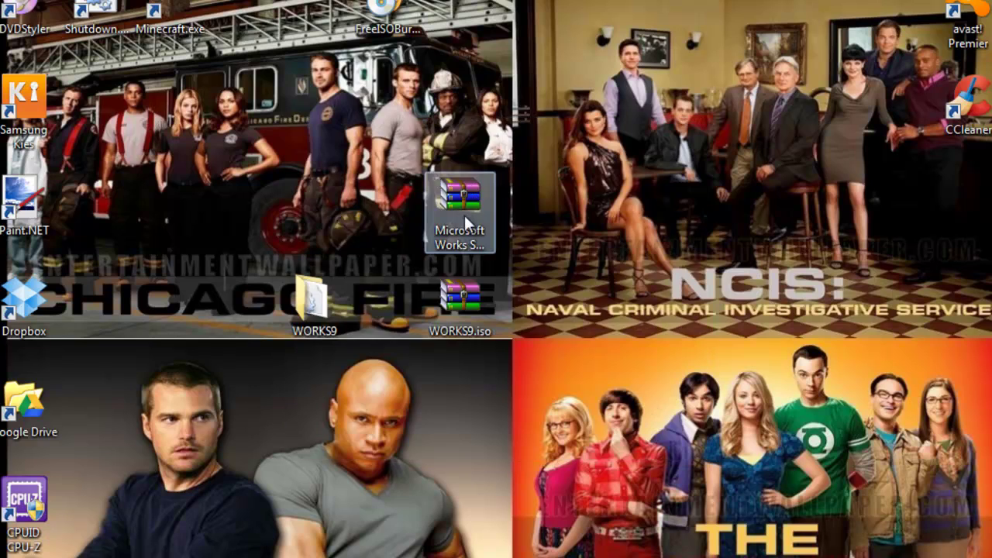
Move Microsoft Works SE 9.rar and WORKS9.iso away from the WORKS9 folder, and place FreeISOBurner.exe in the freed desktop area
drag(464, 216, 469, 16)
drag(459, 295, 325, 25)
drag(384, 16, 535, 307)
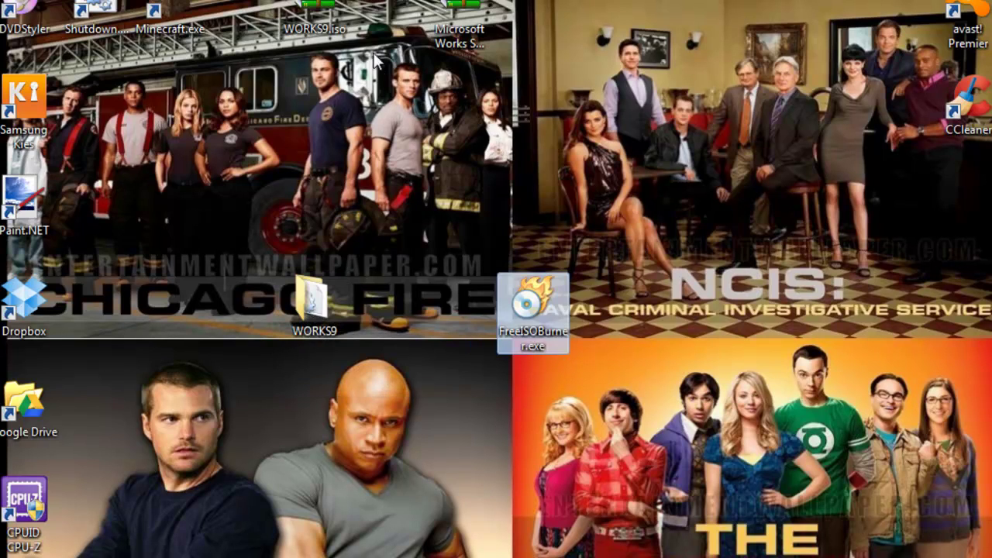
Review the archive extraction options offered for WORKS9.iso, and dismiss them without extracting again
right_click(317, 28)
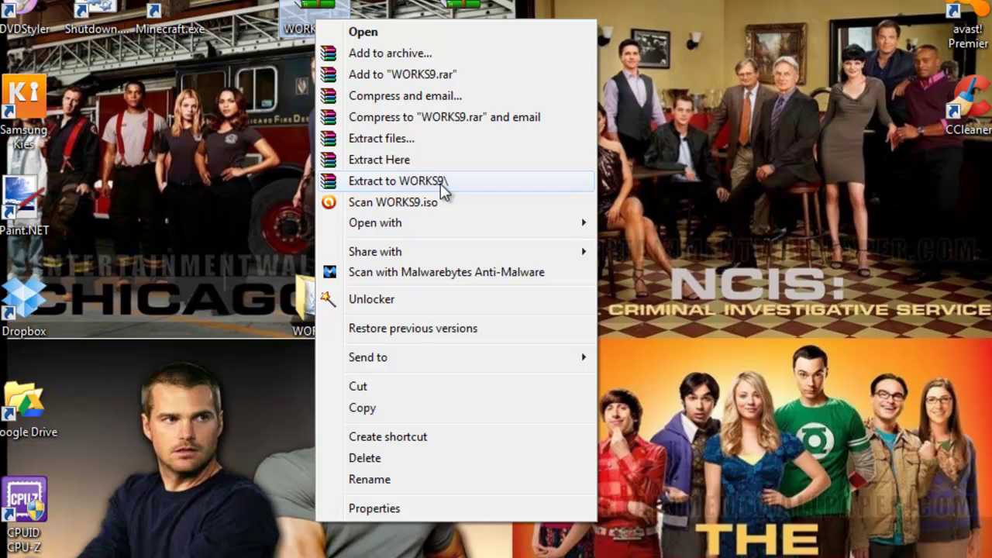
click(172, 290)
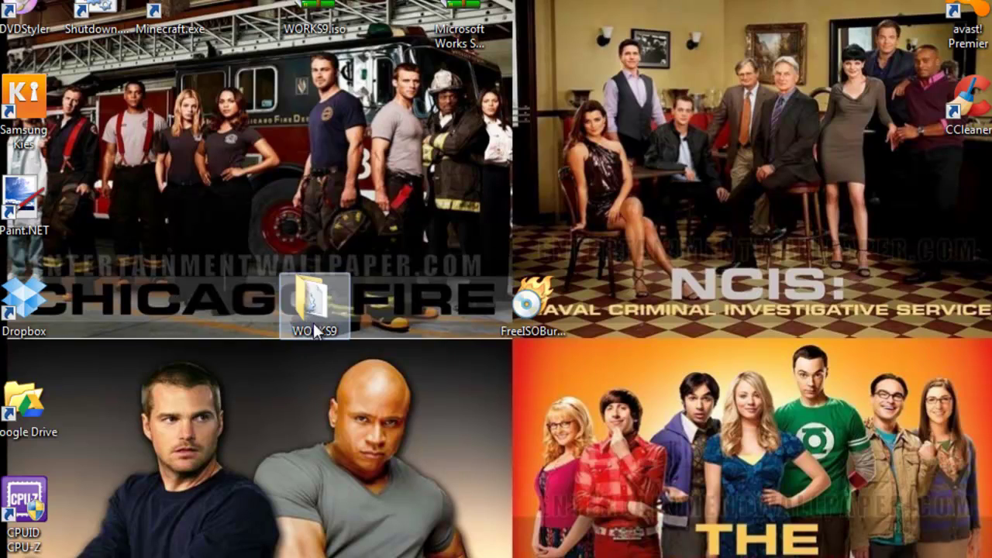
Examine the setup files in the MSWorks subfolder of the extracted WORKS9 folder, and close the folder window
mouse_move(329, 318)
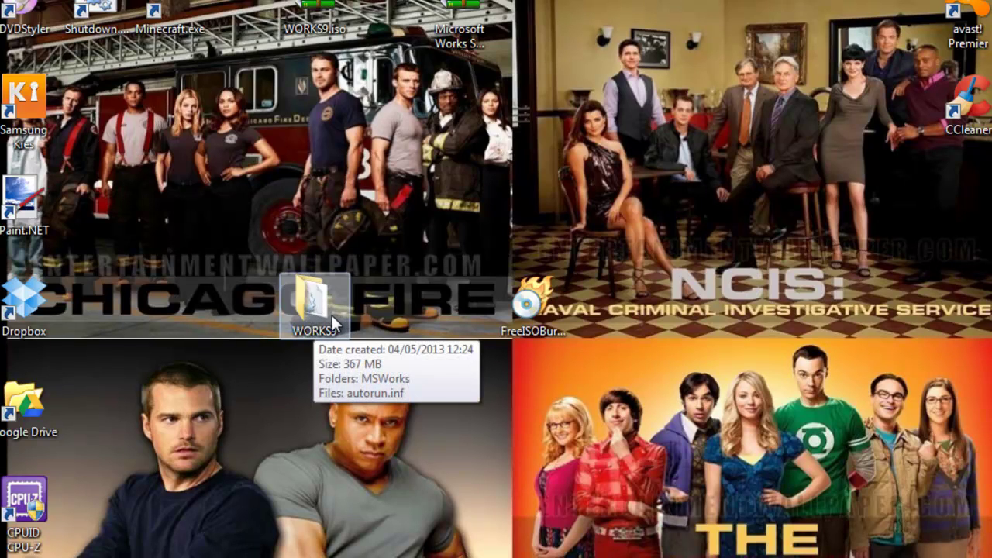
double_click(313, 302)
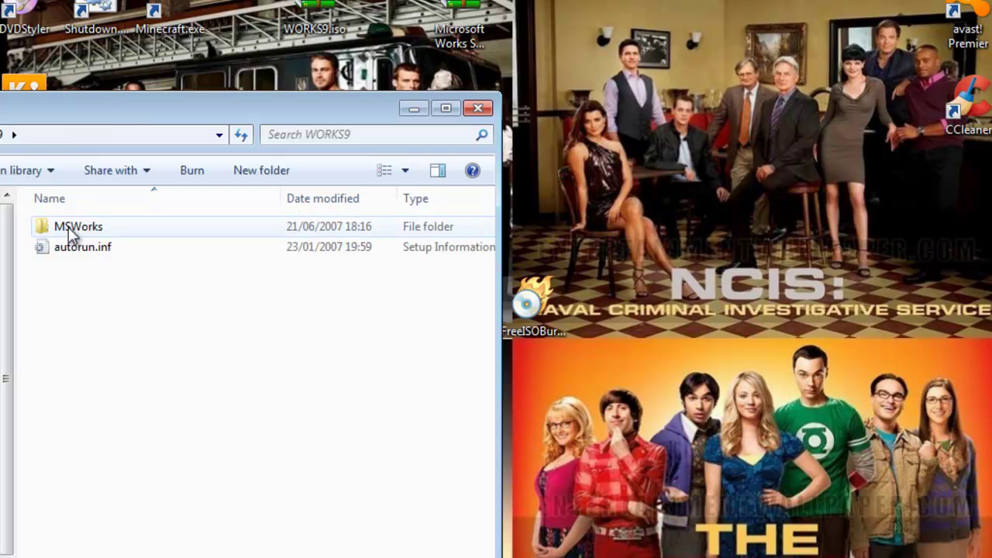
double_click(68, 227)
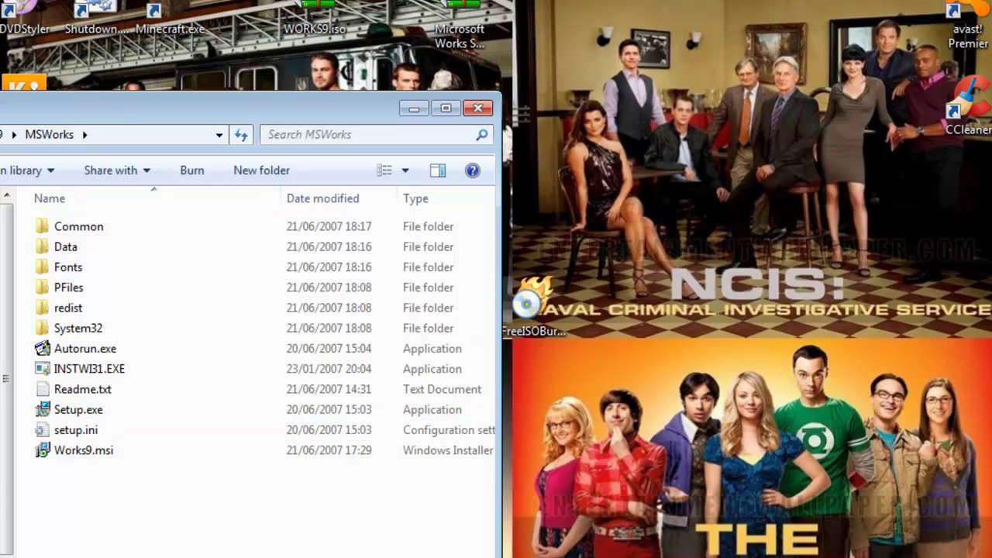
key(BackSpace)
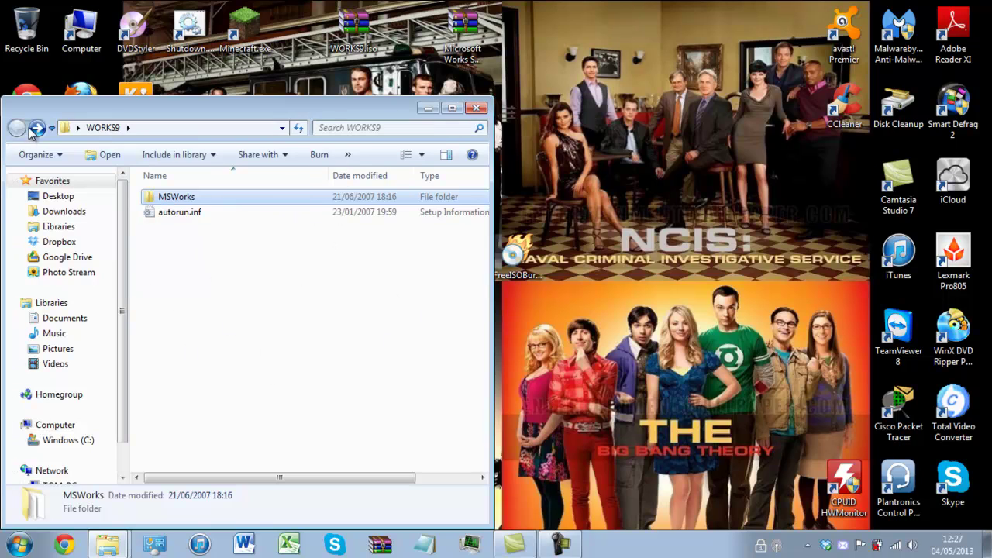
double_click(193, 200)
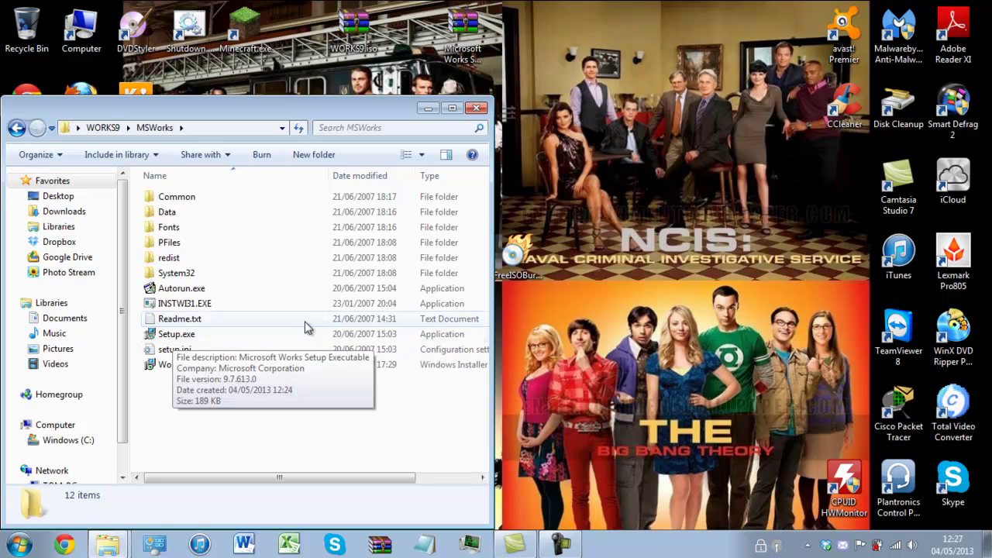
click(477, 108)
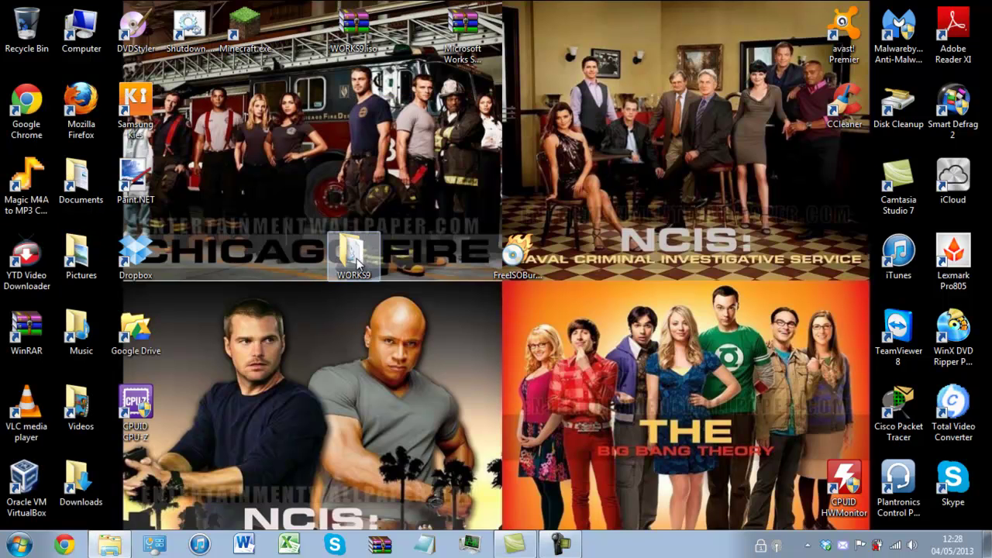